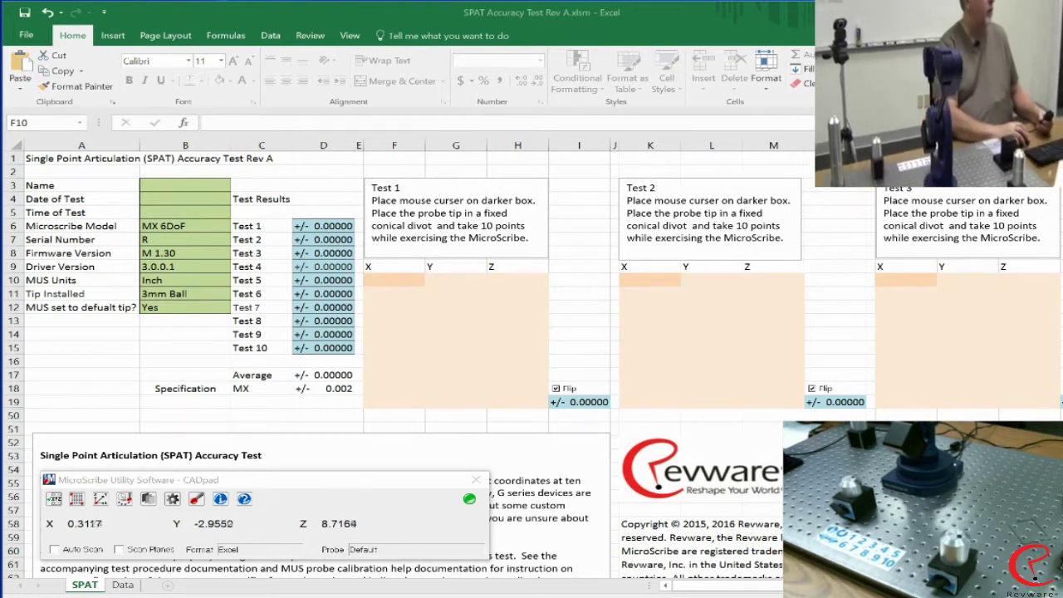
# Bring the CADpad coordinate readout to the front over the SPAT Accuracy Test workbook.
pyautogui.click(299, 486)
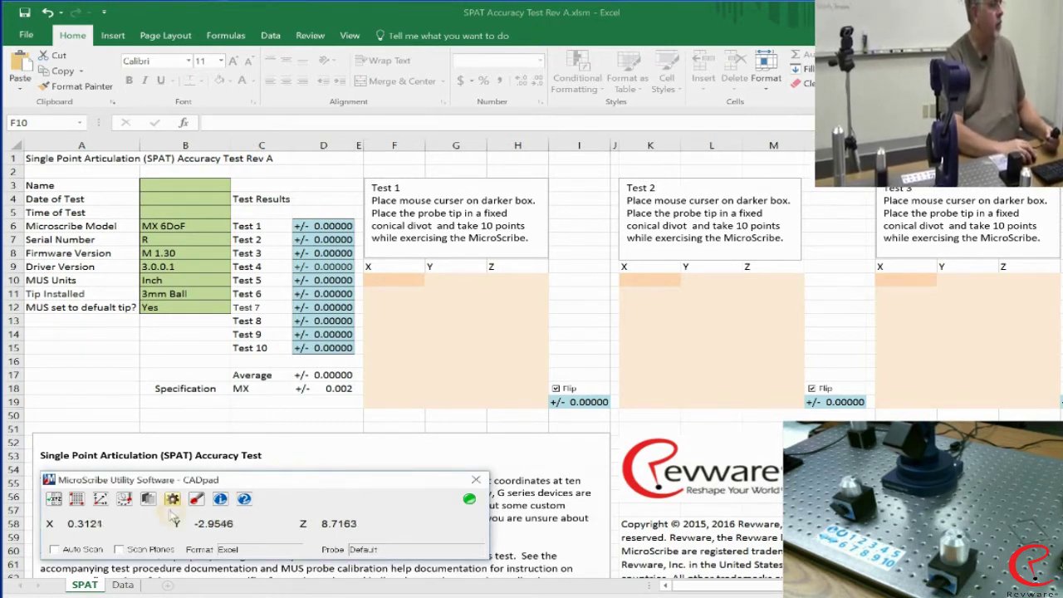
pyautogui.click(174, 500)
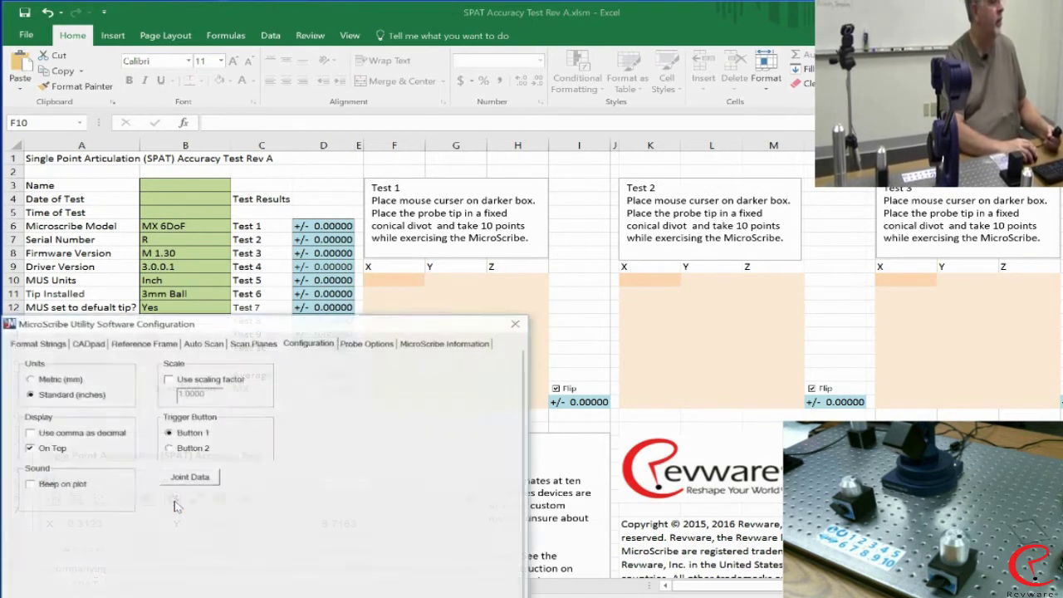
pyautogui.moveTo(361, 329); pyautogui.dragTo(553, 125)
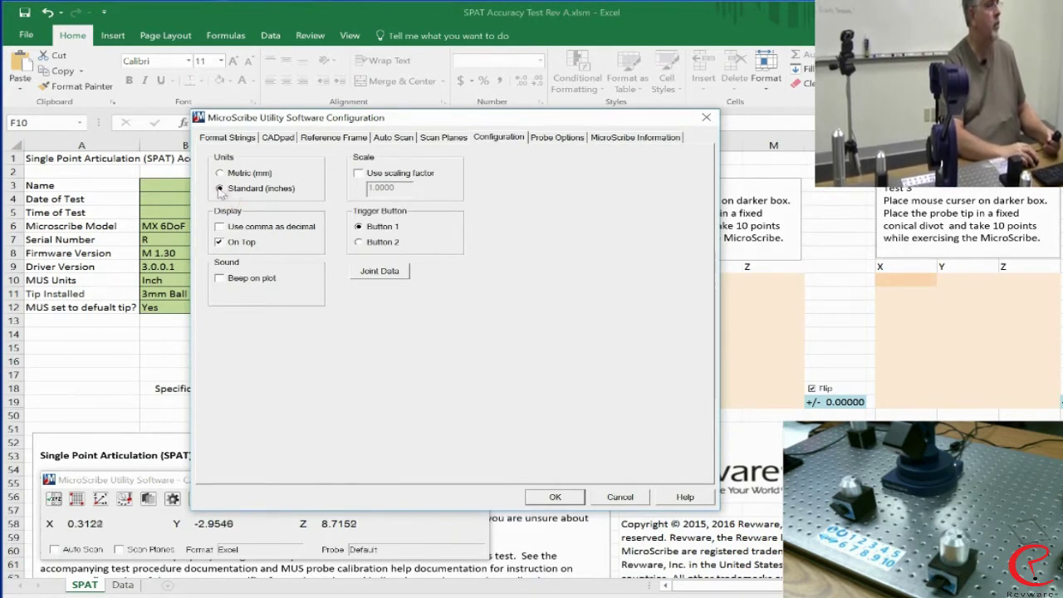
pyautogui.click(281, 191)
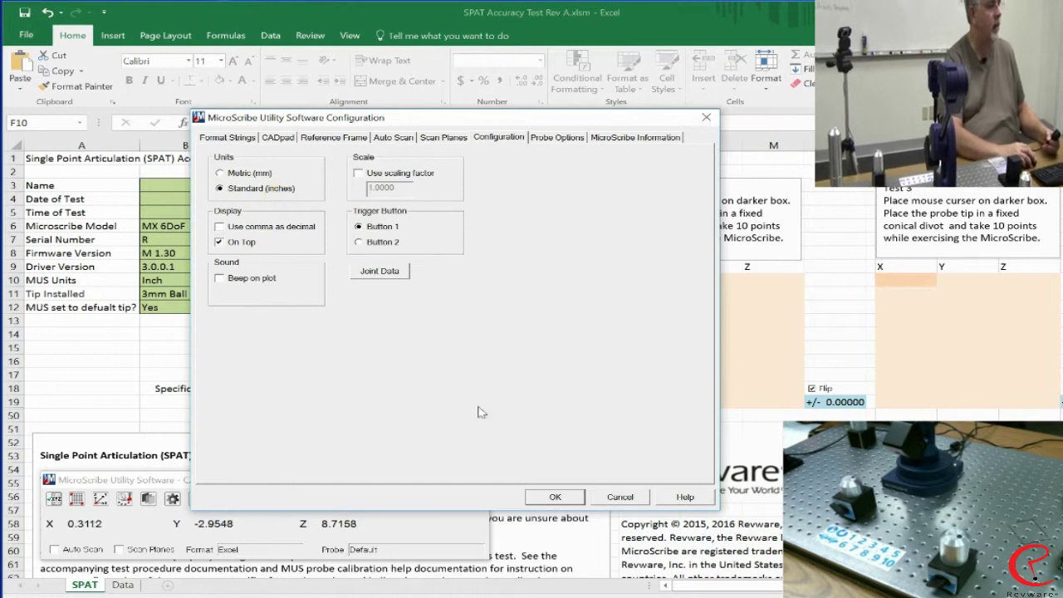
pyautogui.click(555, 498)
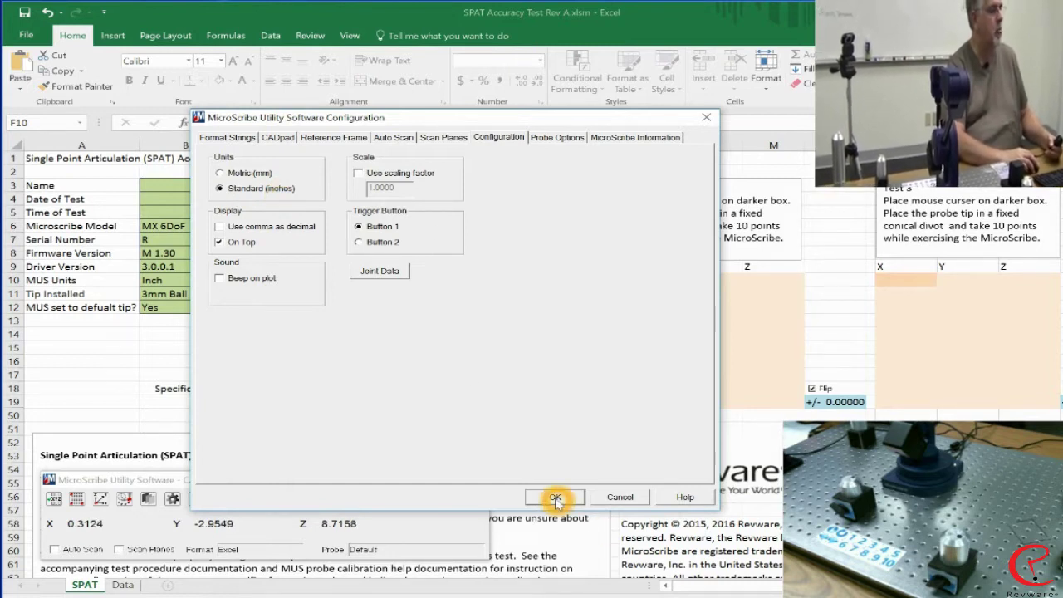
pyautogui.click(318, 484)
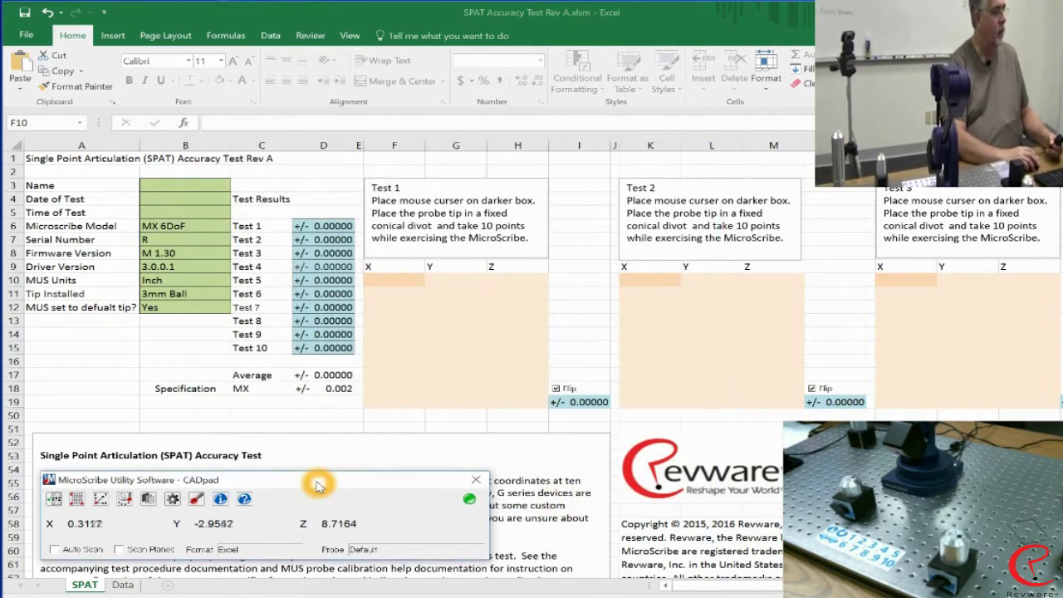
# Open the CADpad Configuration, centre it, and confirm the Presets setting is SPAT.
pyautogui.click(76, 498)
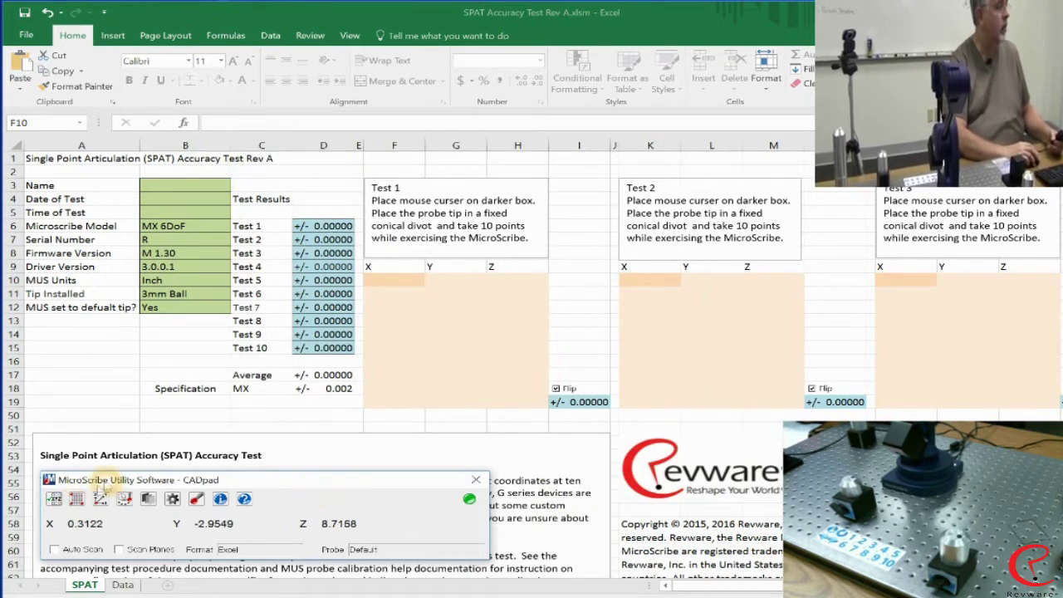
pyautogui.click(75, 498)
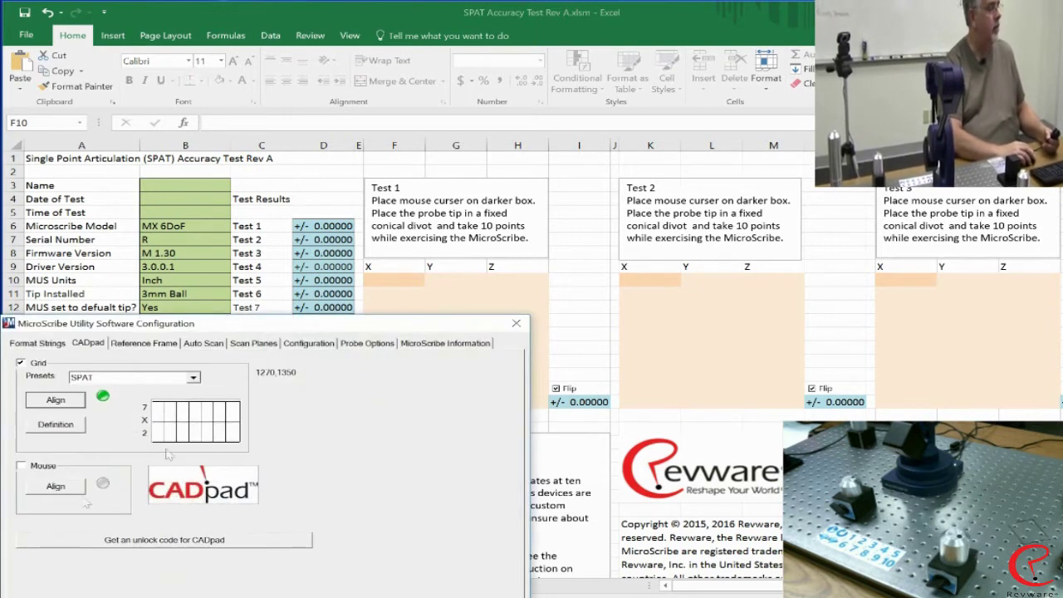
pyautogui.moveTo(328, 325); pyautogui.dragTo(469, 133)
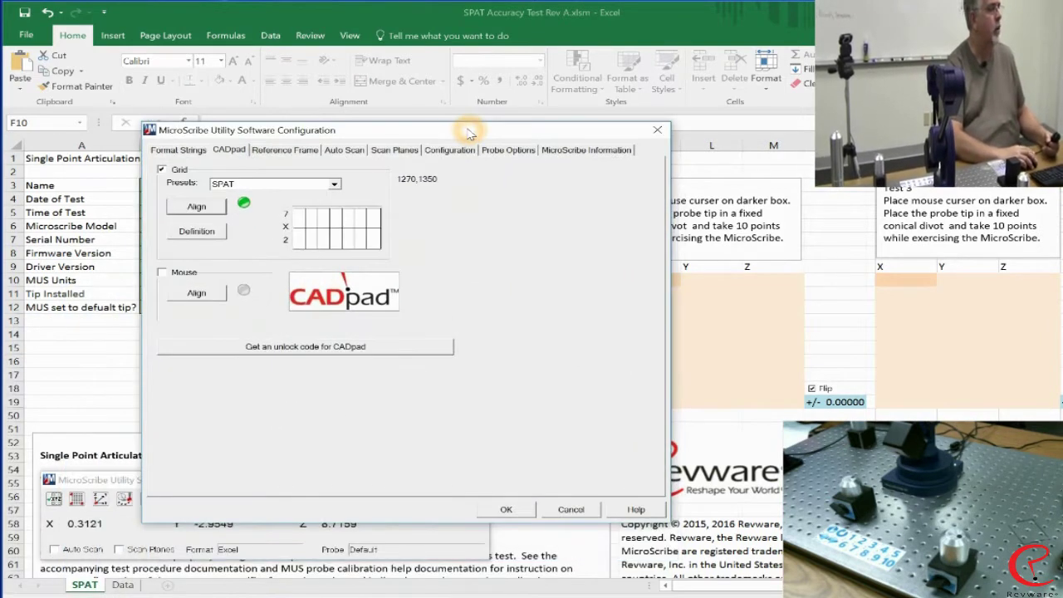
pyautogui.click(517, 230)
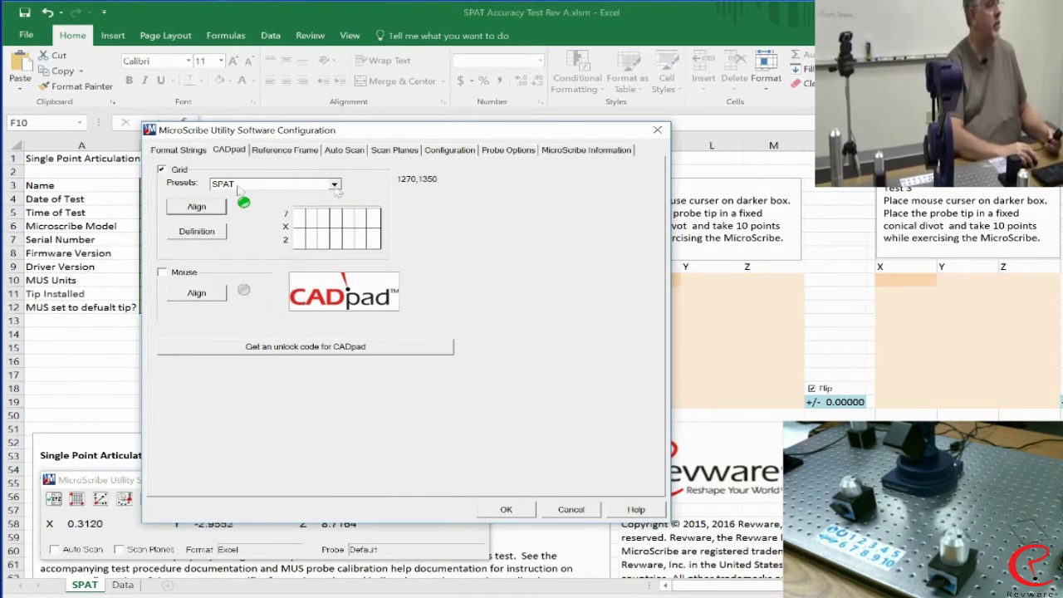
pyautogui.click(185, 187)
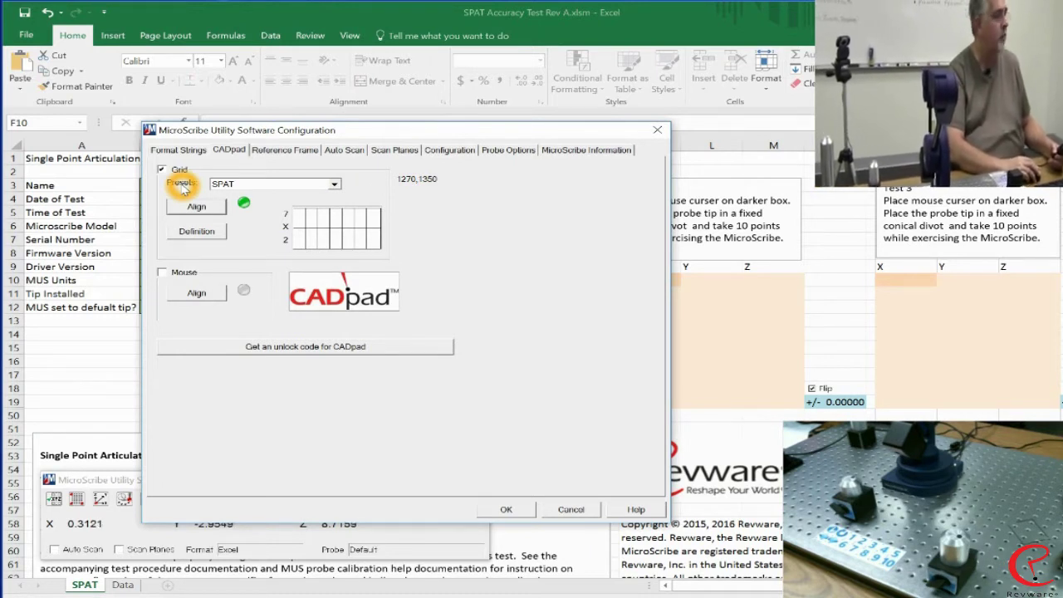
pyautogui.click(336, 184)
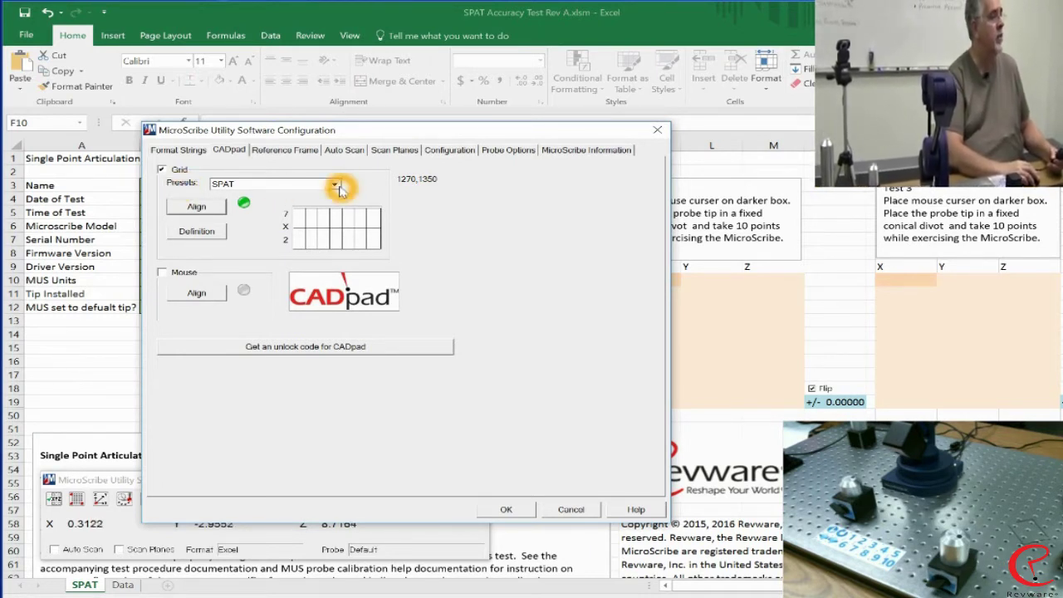
pyautogui.click(323, 189)
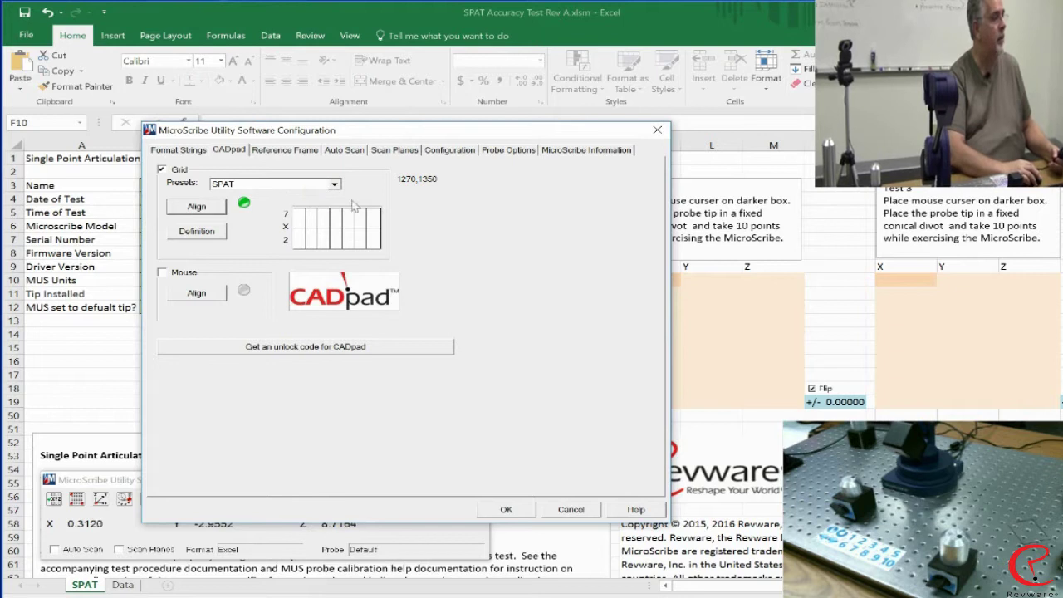
# Leave the Grid checkbox checked and apply the CADpad settings.
pyautogui.click(161, 171)
pyautogui.click(173, 171)
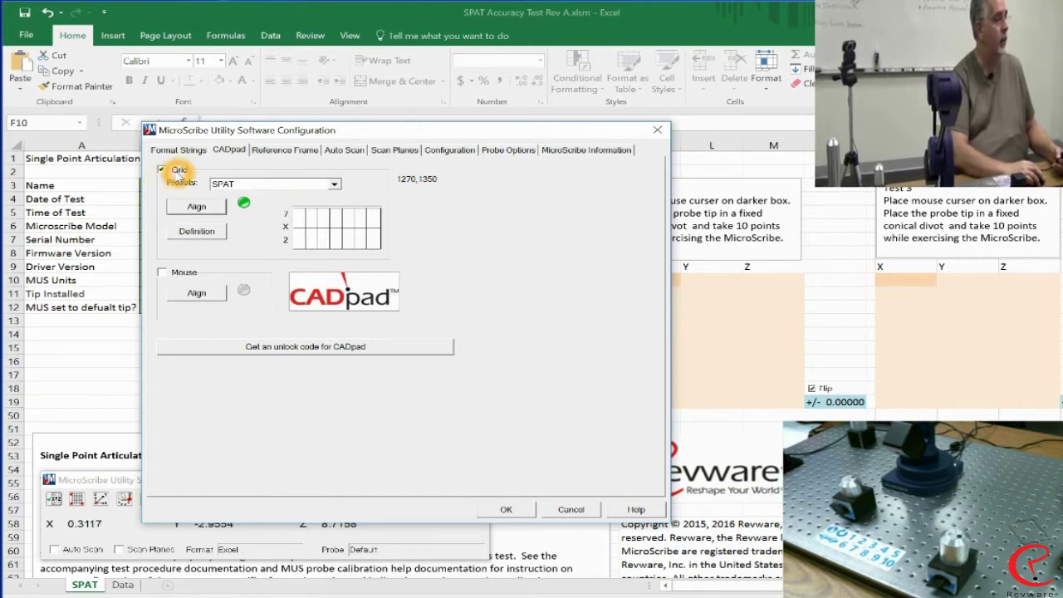
pyautogui.click(162, 173)
pyautogui.click(172, 171)
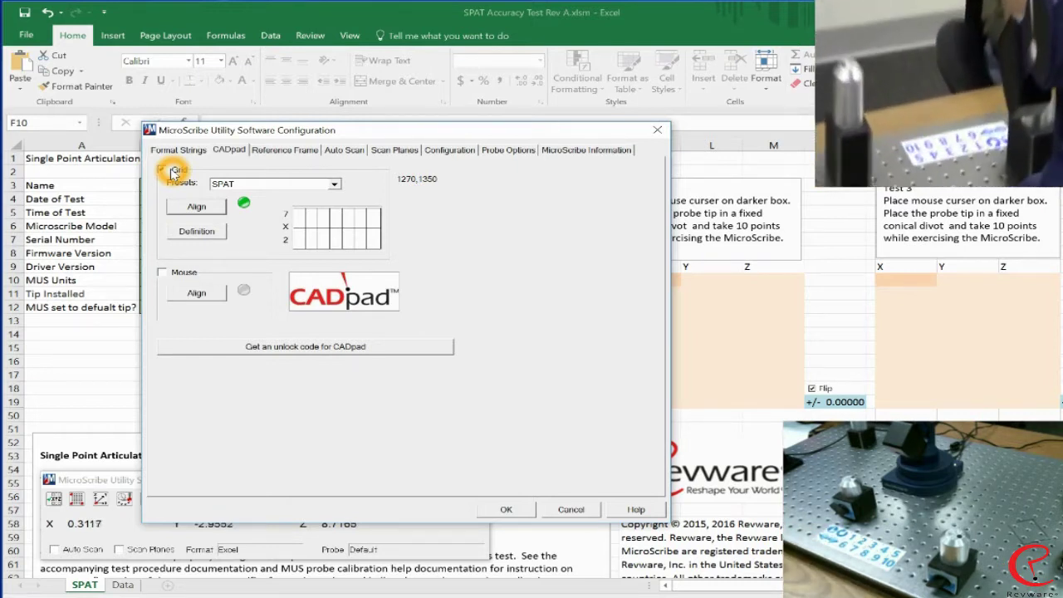
pyautogui.click(173, 171)
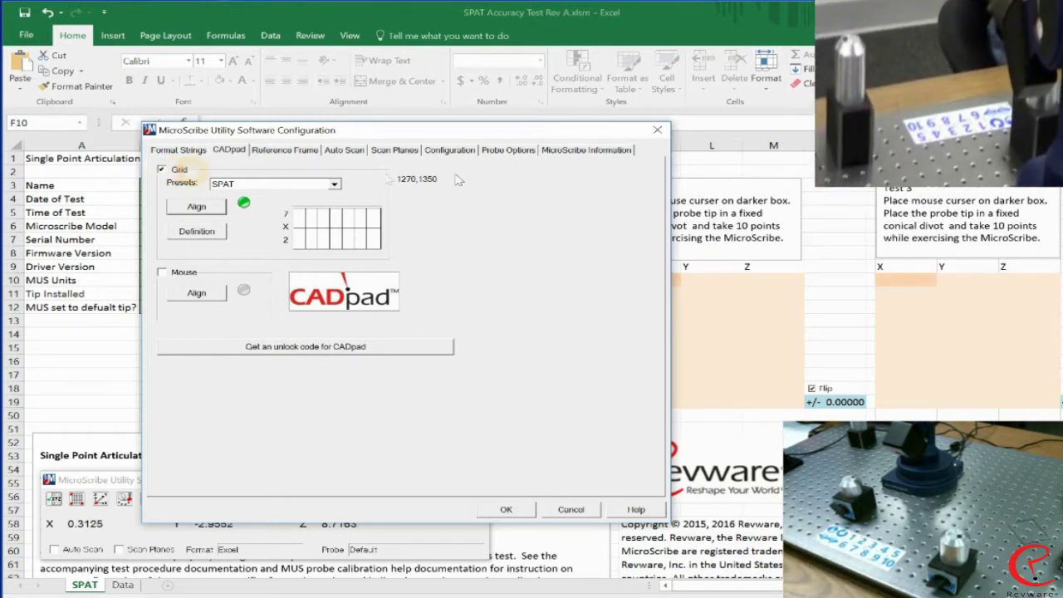
pyautogui.click(508, 510)
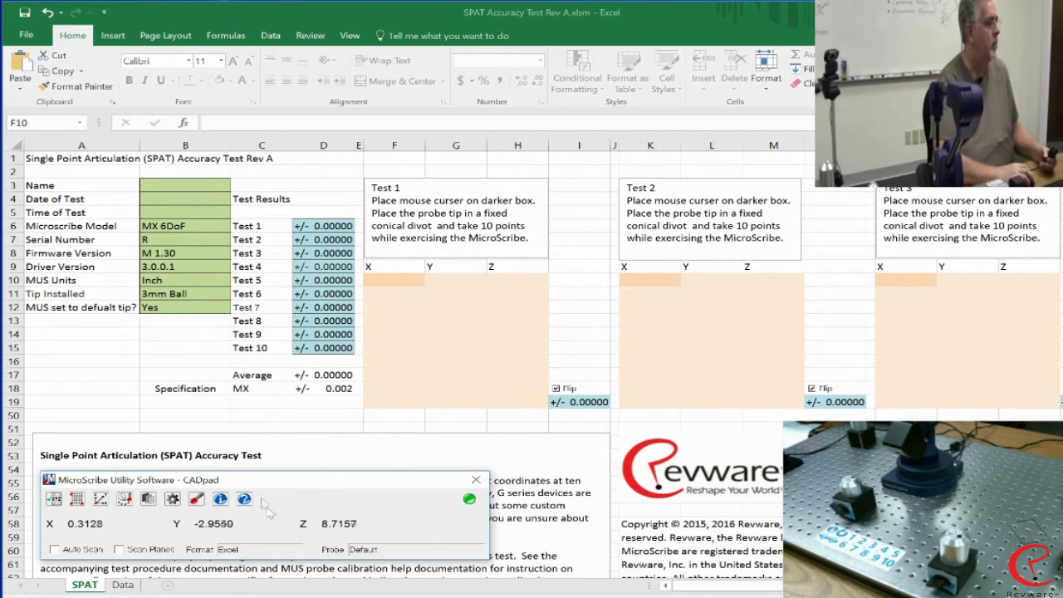
pyautogui.click(199, 554)
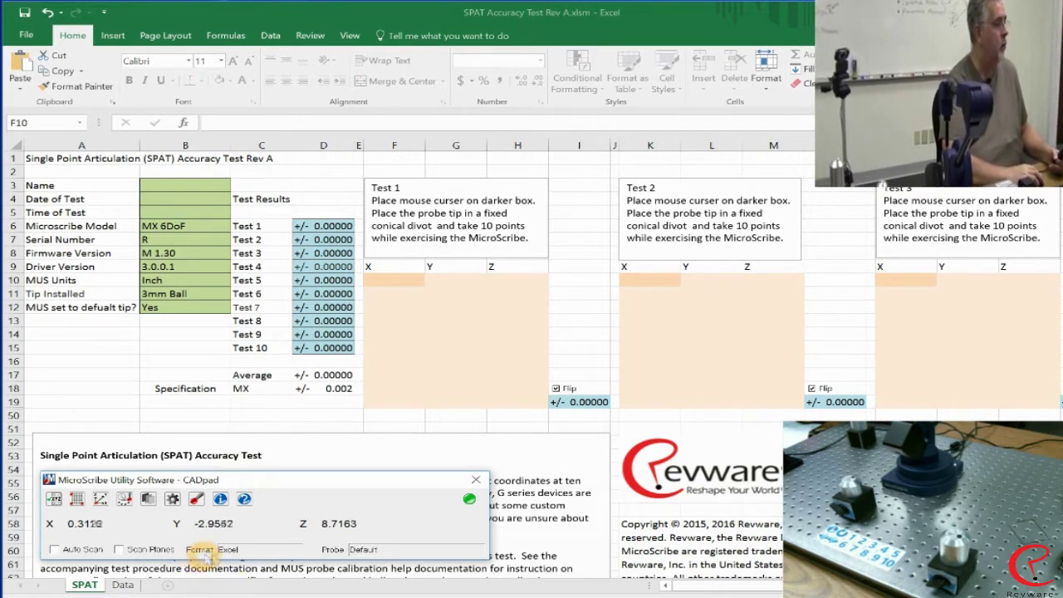
pyautogui.click(240, 553)
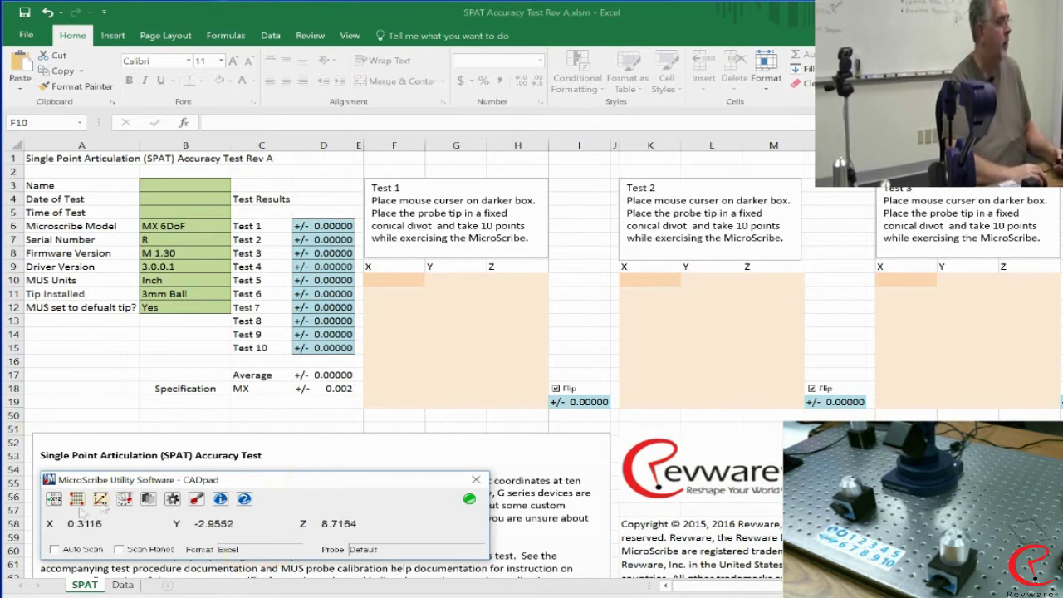
pyautogui.click(248, 551)
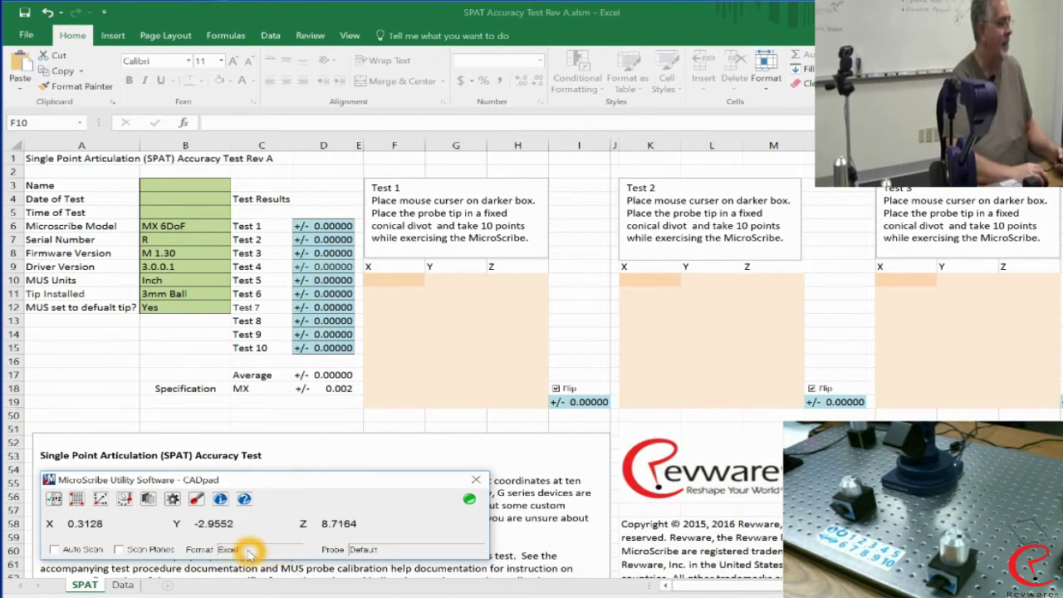
pyautogui.click(39, 507)
pyautogui.click(53, 499)
pyautogui.click(55, 501)
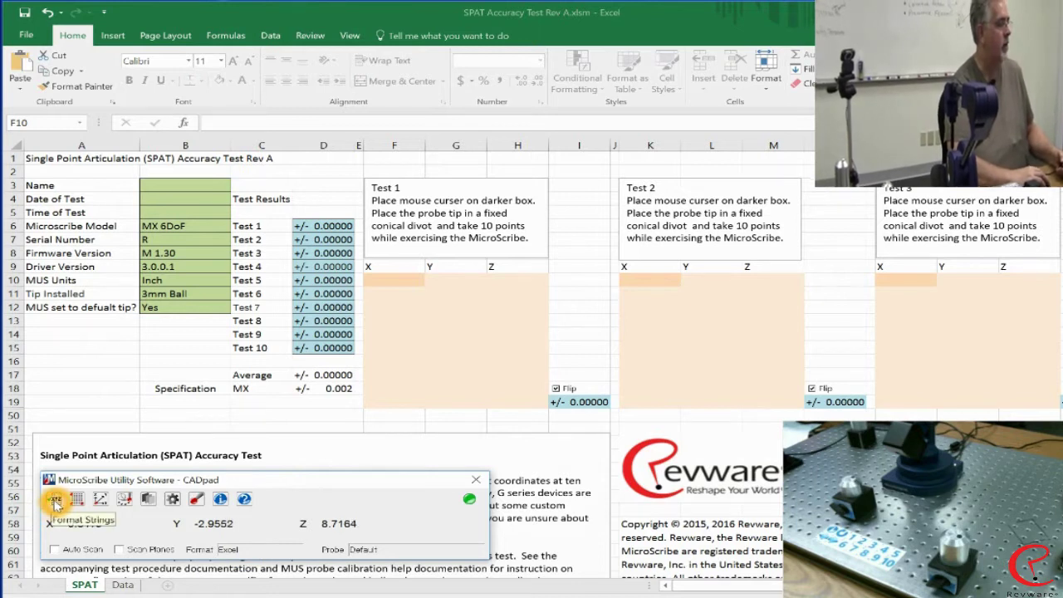
pyautogui.moveTo(221, 285); pyautogui.dragTo(374, 119)
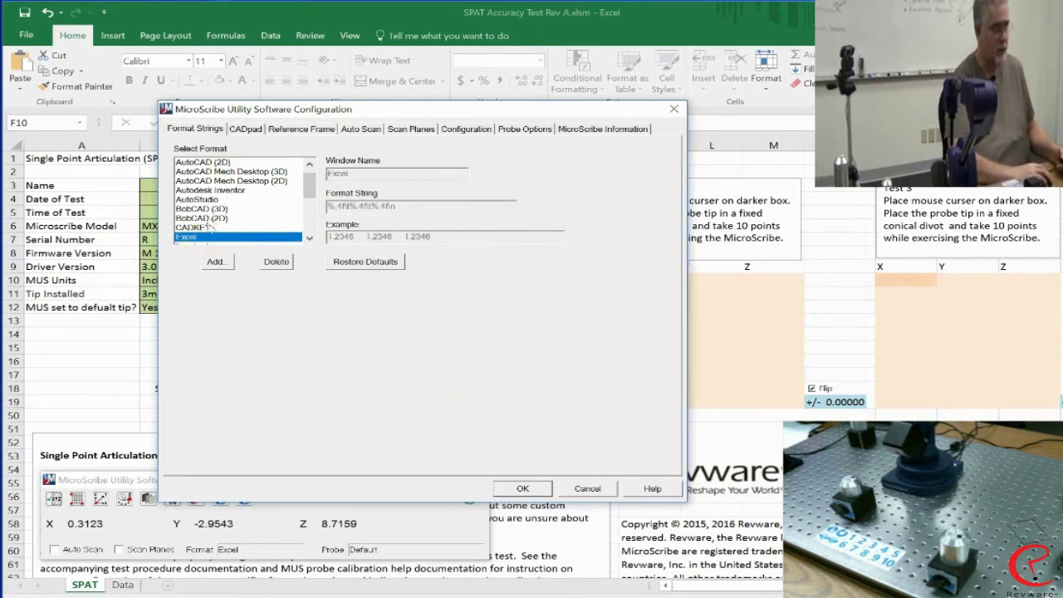
pyautogui.click(186, 239)
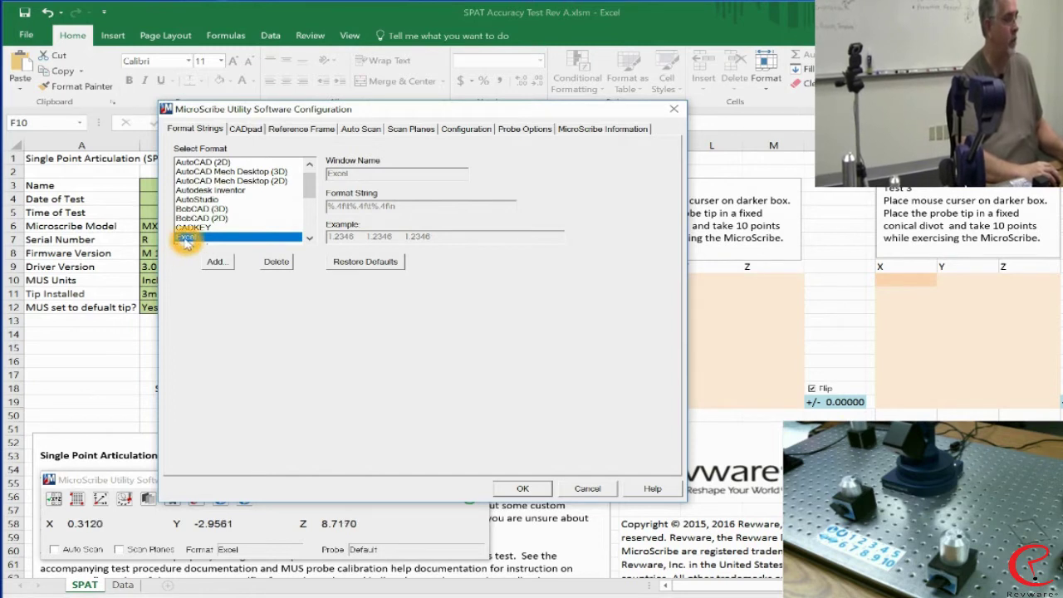
pyautogui.click(523, 489)
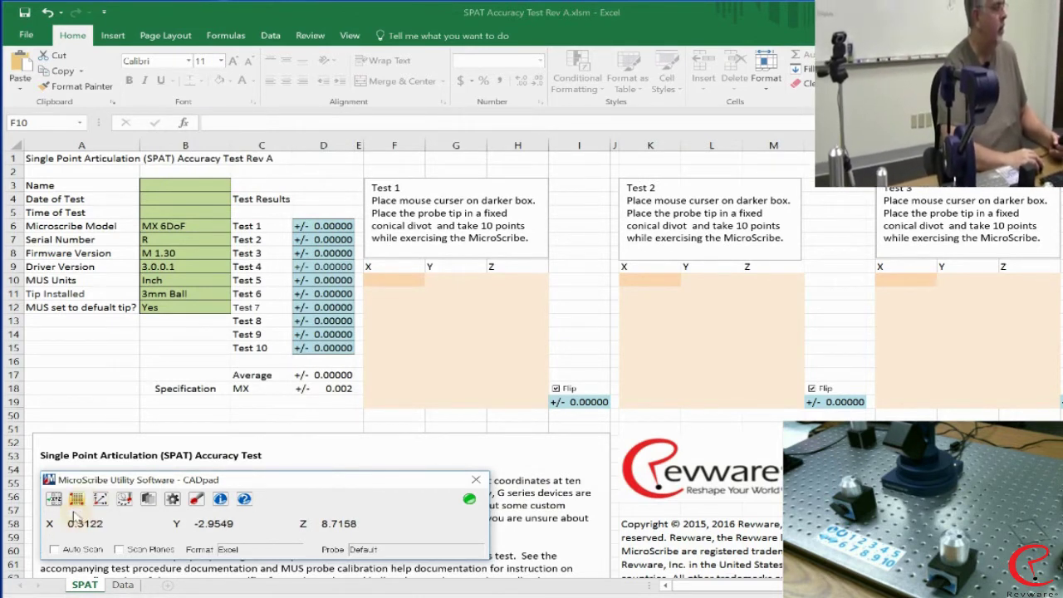
# Reopen the CADpad configuration, centre it, and start Align under Grid.
pyautogui.click(75, 500)
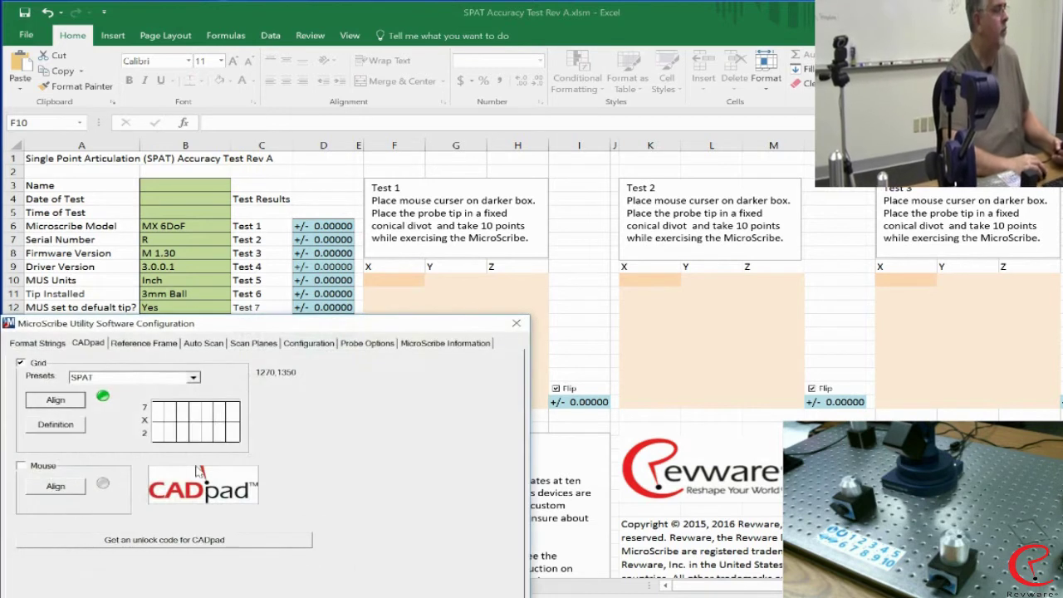
pyautogui.moveTo(209, 325); pyautogui.dragTo(372, 107)
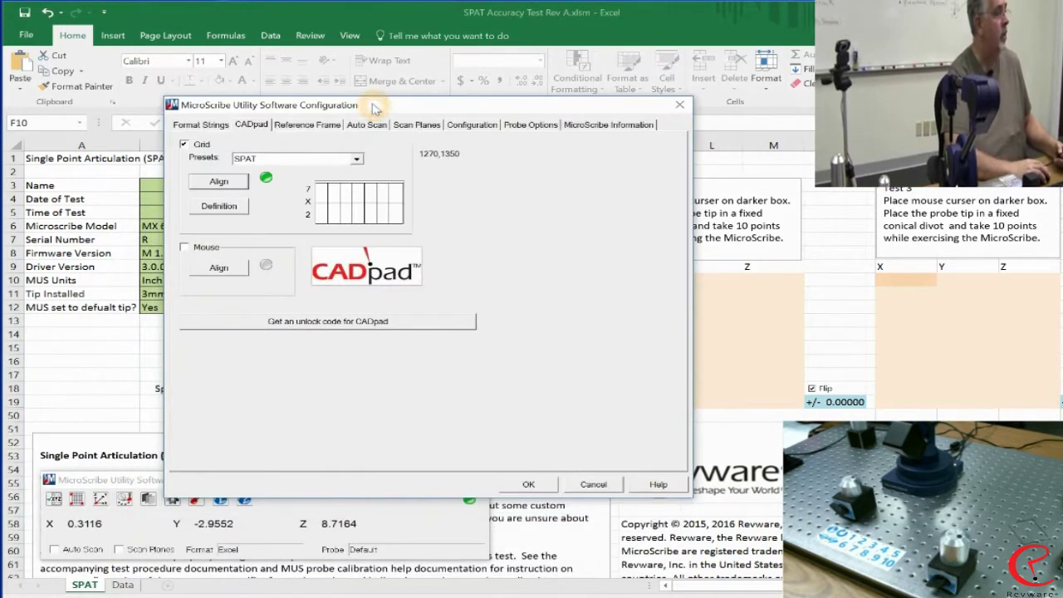
pyautogui.click(218, 182)
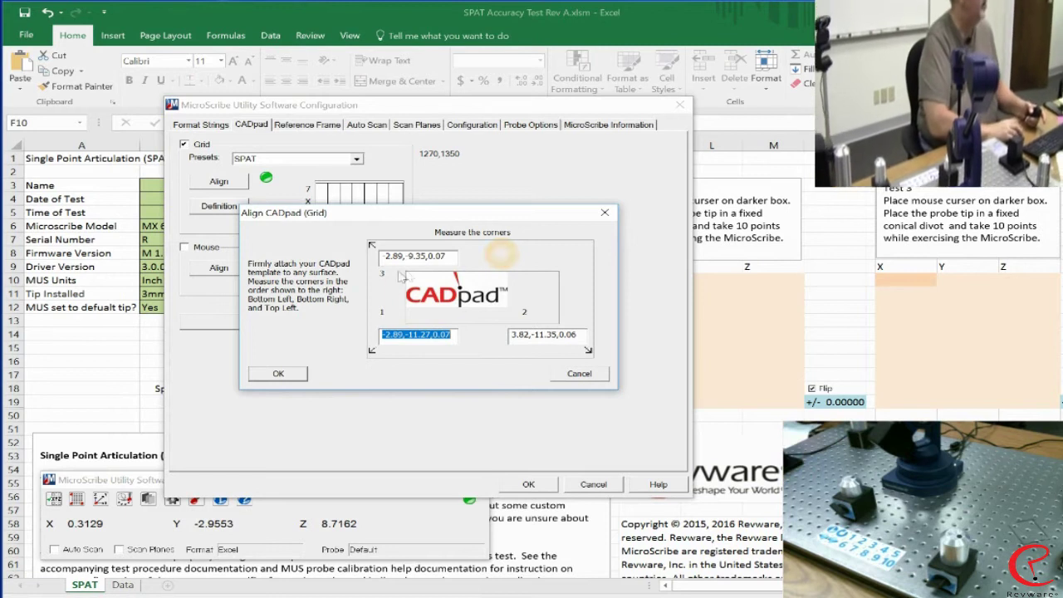
# Close the Align CADpad (Grid) dialog after measuring bottom-left, bottom-right and top-left corners.
pyautogui.click(278, 375)
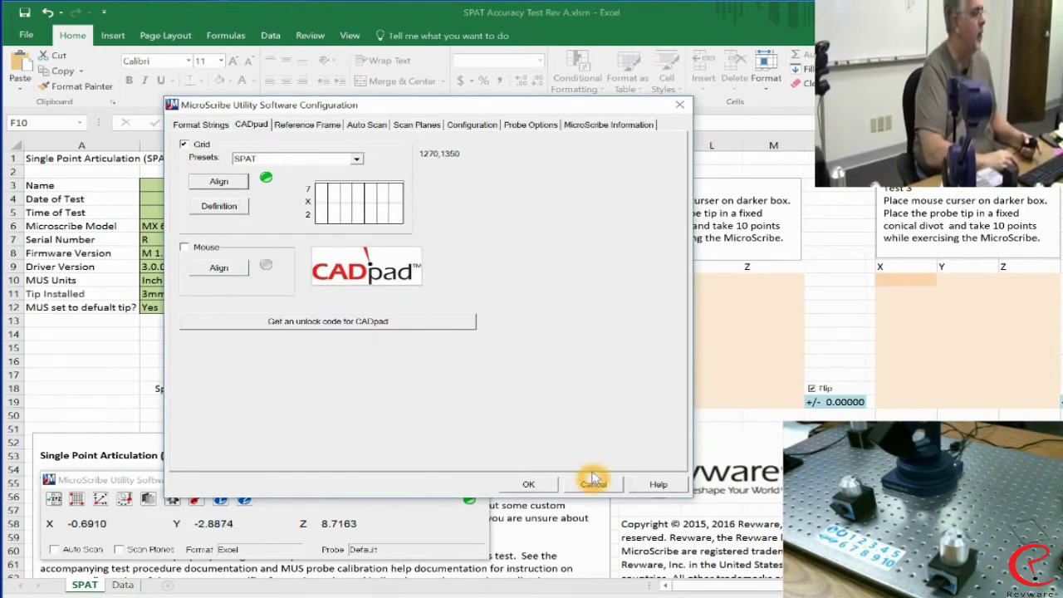
# Close the configuration, switch to Excel, and check jumps between Tests 1, 2 and 3.
pyautogui.click(531, 484)
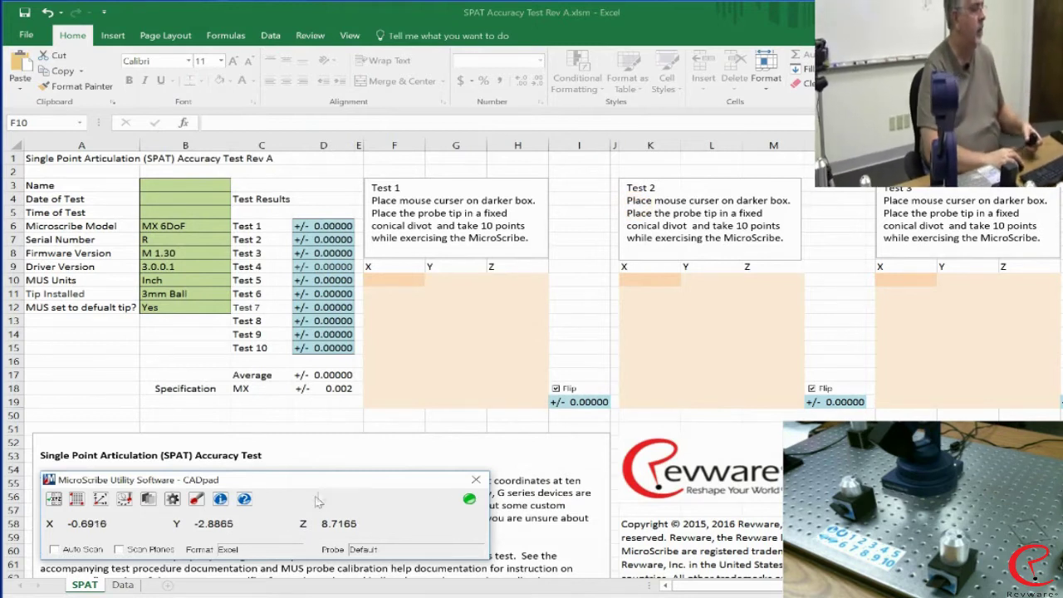
pyautogui.click(756, 21)
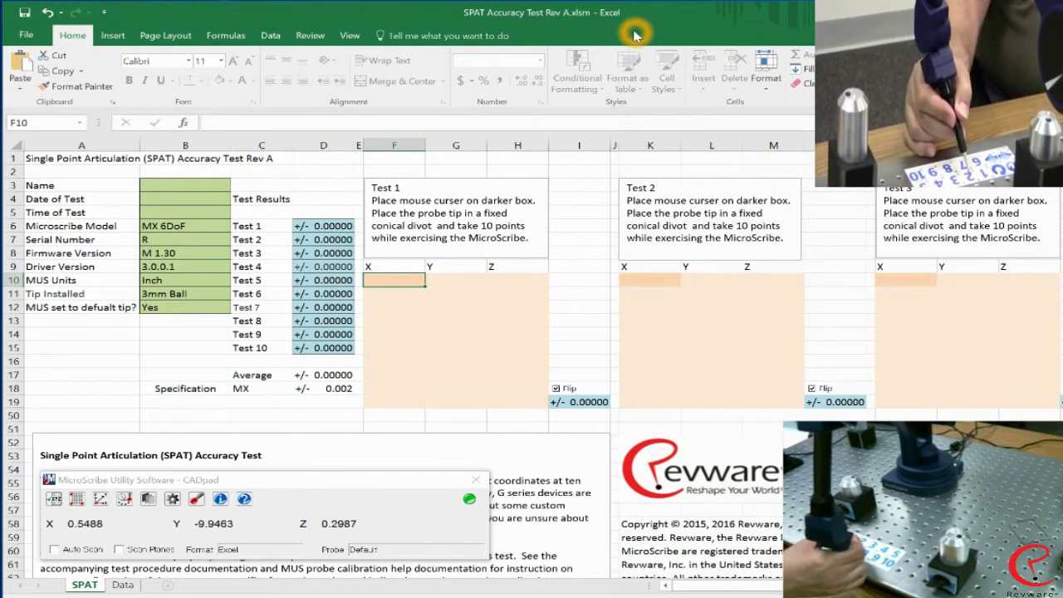
pyautogui.press('Tab')
pyautogui.press('Tab')
pyautogui.press('Tab')
pyautogui.press('Tab')
pyautogui.press('Tab')
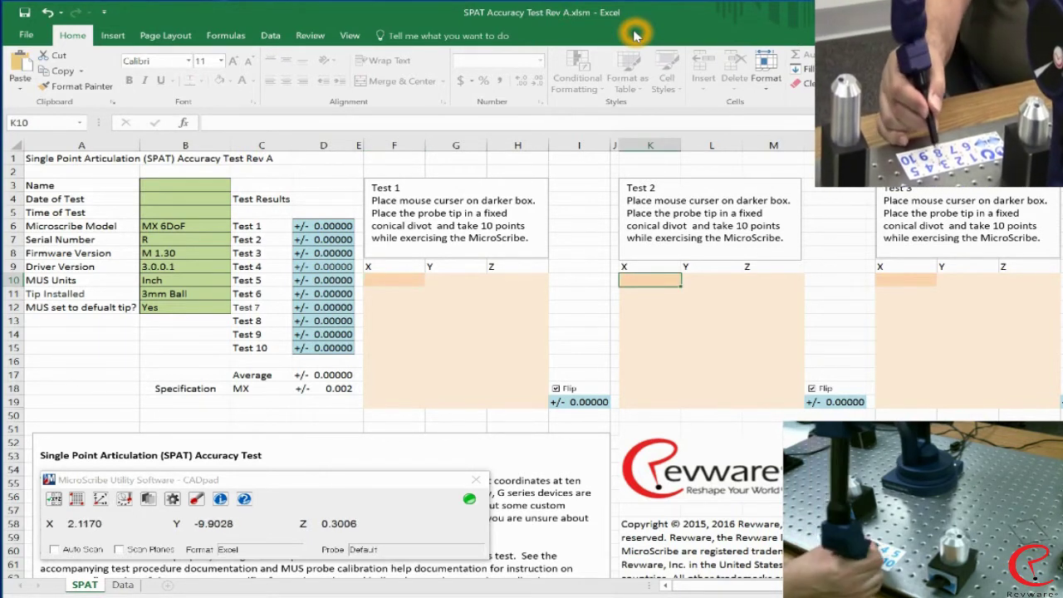
pyautogui.press('Tab')
pyautogui.press('Tab')
pyautogui.press('Tab')
pyautogui.press('Tab')
pyautogui.press('Tab')
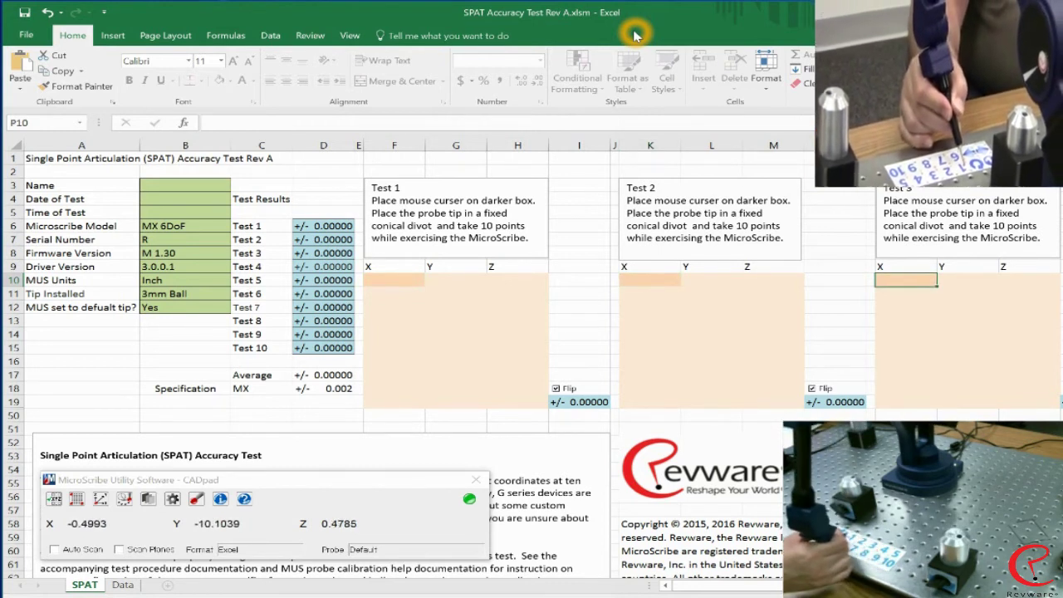
pyautogui.hotkey('shift', 'Tab')
pyautogui.hotkey('shift', 'Tab')
pyautogui.hotkey('shift', 'Tab')
pyautogui.hotkey('shift', 'Tab')
pyautogui.hotkey('shift', 'Tab')
pyautogui.hotkey('shift', 'Tab')
pyautogui.hotkey('shift', 'Tab')
pyautogui.hotkey('shift', 'Tab')
pyautogui.hotkey('shift', 'Tab')
pyautogui.hotkey('shift', 'Tab')
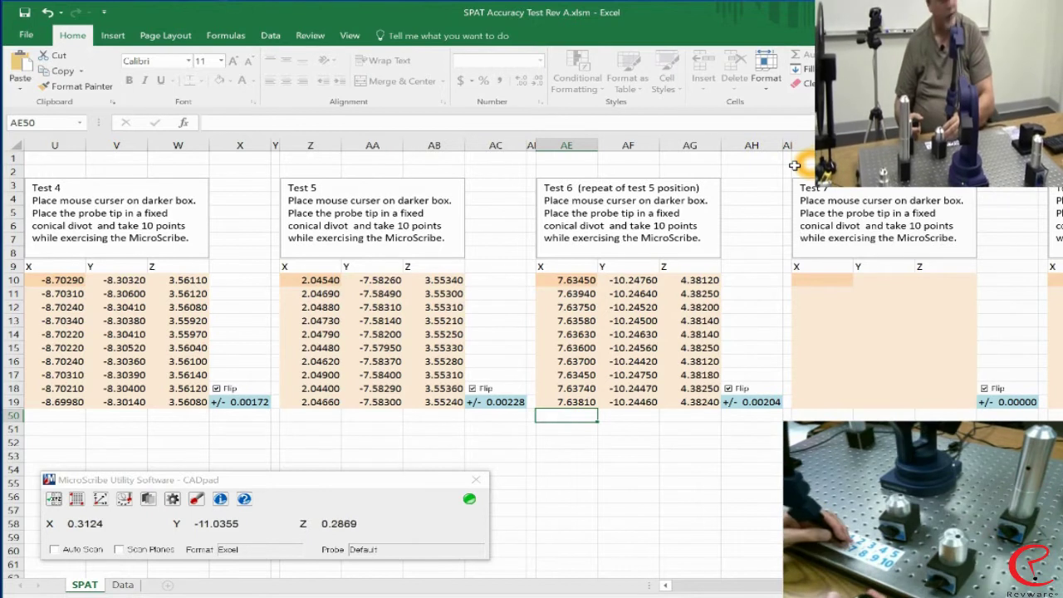
# Record Test 7's probe points from its first X cell, starting at 9.84910, -3.39820, 9.23820.
pyautogui.click(822, 279)
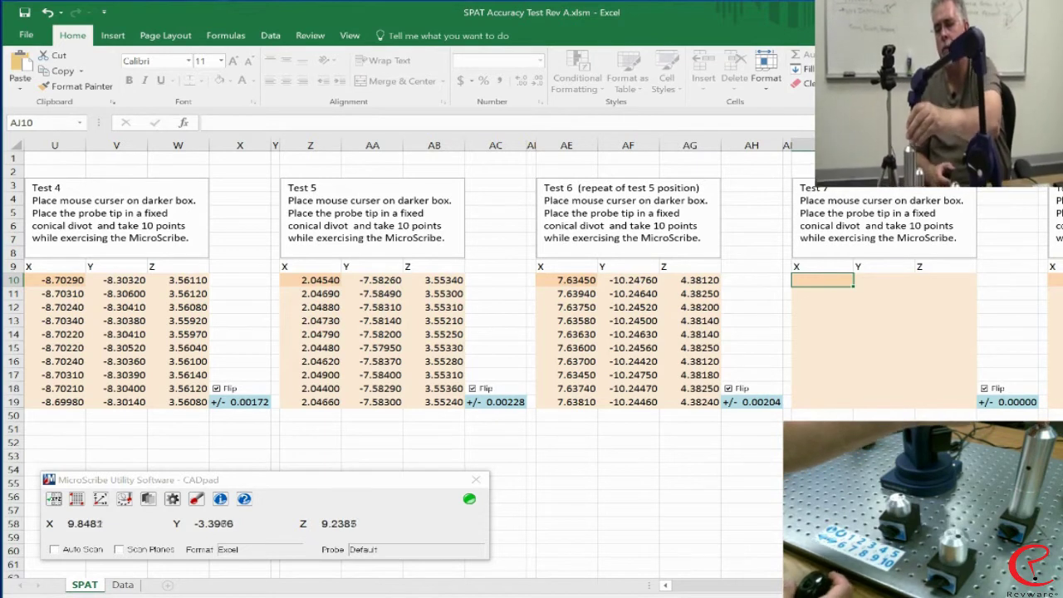
pyautogui.write('9.84910\t-3.39820\t9.23820 ')
pyautogui.write('9.84660\t-3.39770\t9.2383')
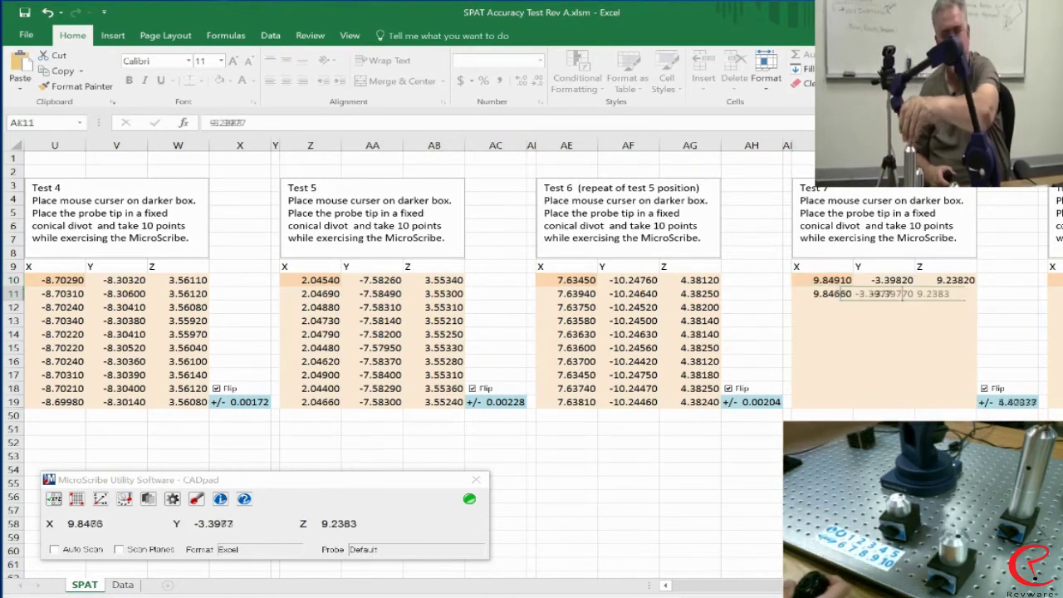
pyautogui.write('0 9.84730\t-3.39980\t9.23700 ')
pyautogui.write('9.84520\t-3.39910\t9.23680 ')
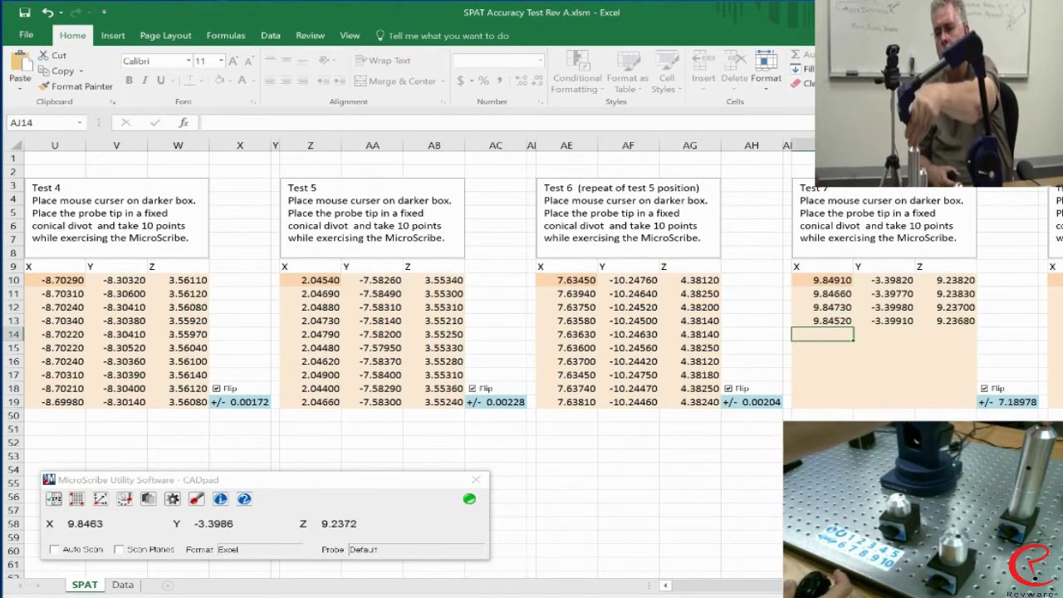
pyautogui.write('9.84580\t-3.39810\t9.23780 ')
pyautogui.write('9.84840\t-3.39690\t9.23800 ')
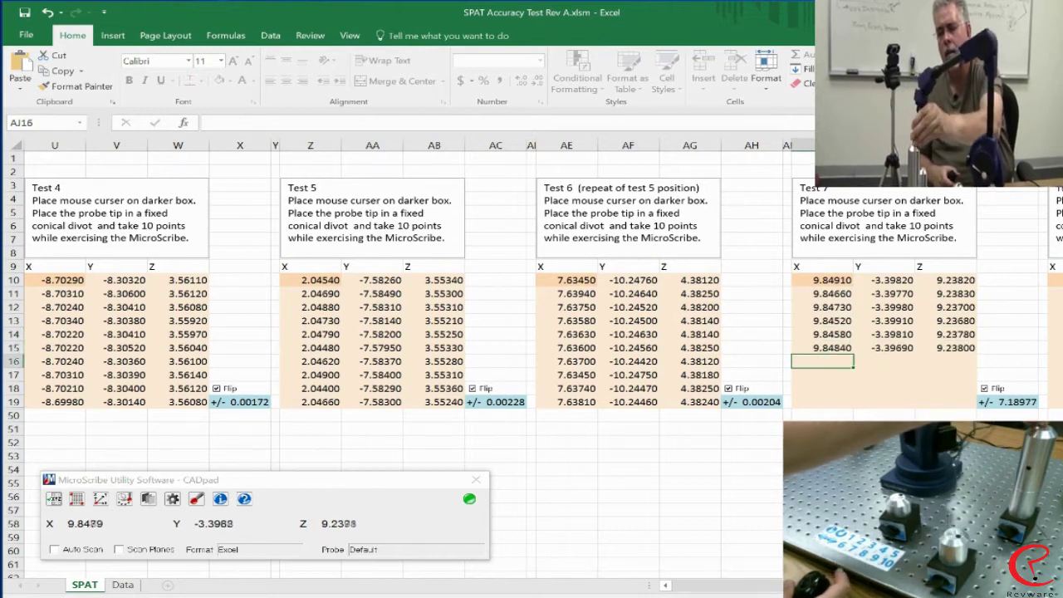
pyautogui.write('9.84920\t-3.39800\t9.23790 ')
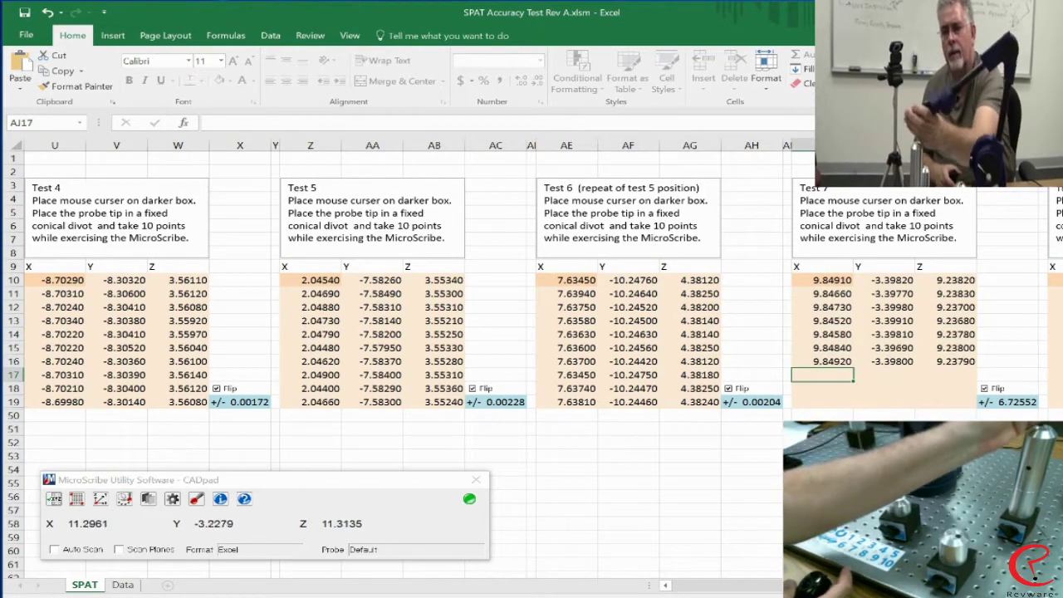
pyautogui.write('9.84670\t-3')
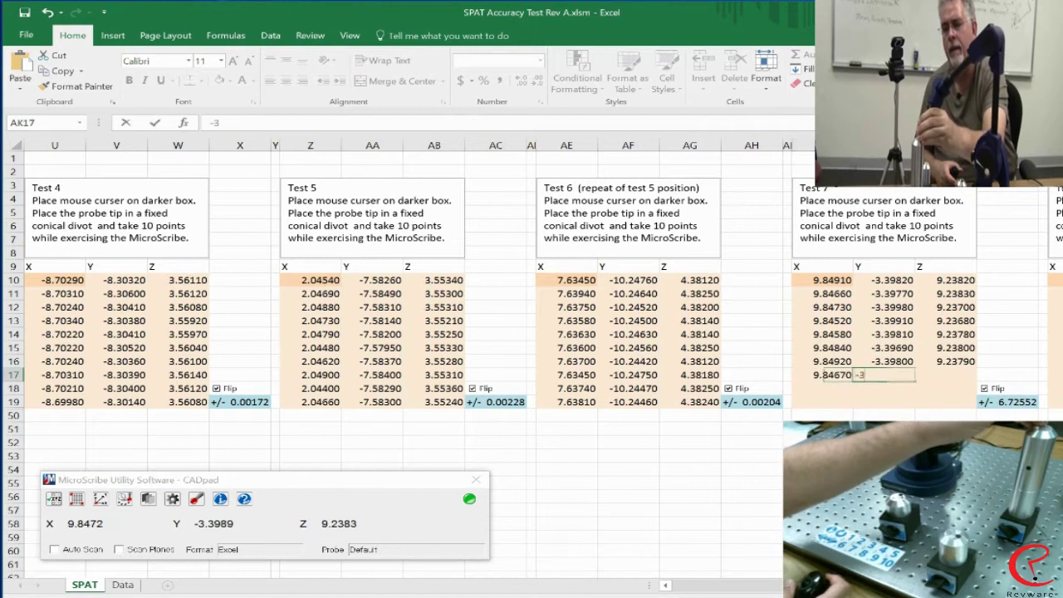
pyautogui.write('.39770\t9.23900 9.84810\t-3.39680\t9.23790 ')
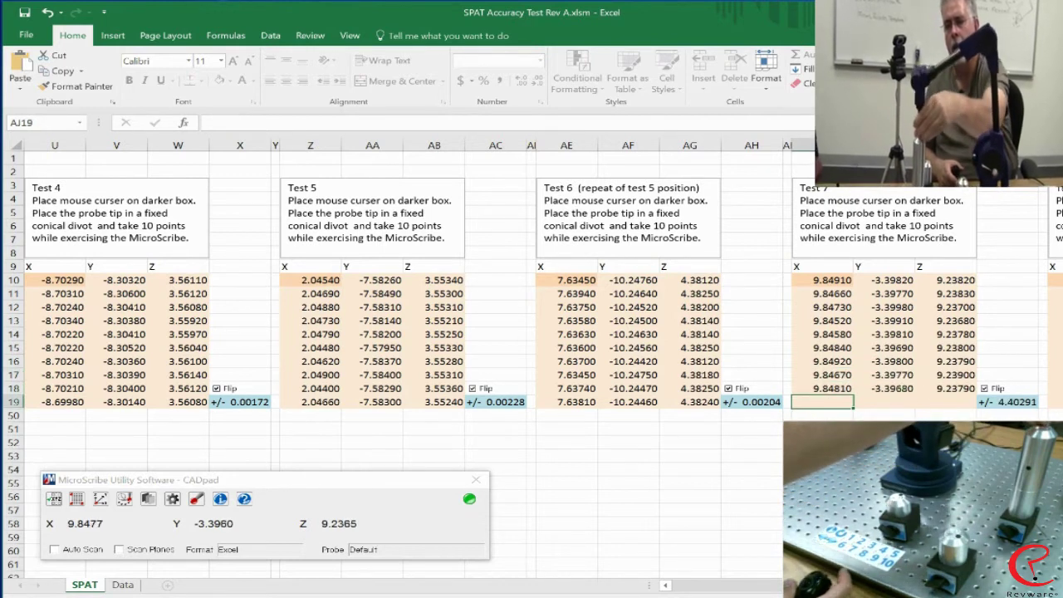
pyautogui.write('9.84520\t-3.39740\t9.23620')
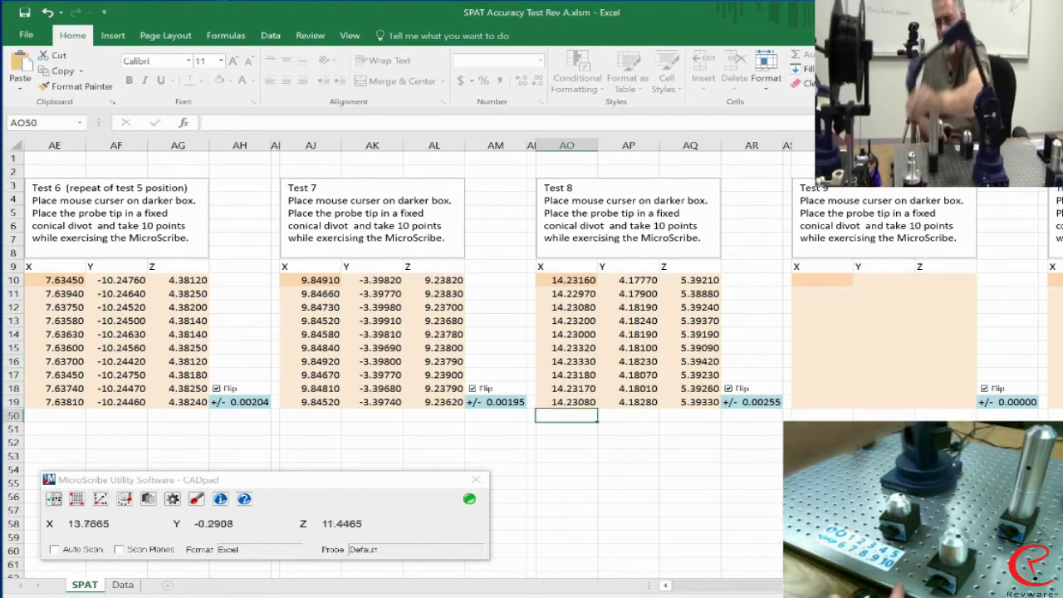
# Capture Test 9's probe points from its first X cell, starting at 13.62840, -8.81860, 9.23290.
pyautogui.click(822, 280)
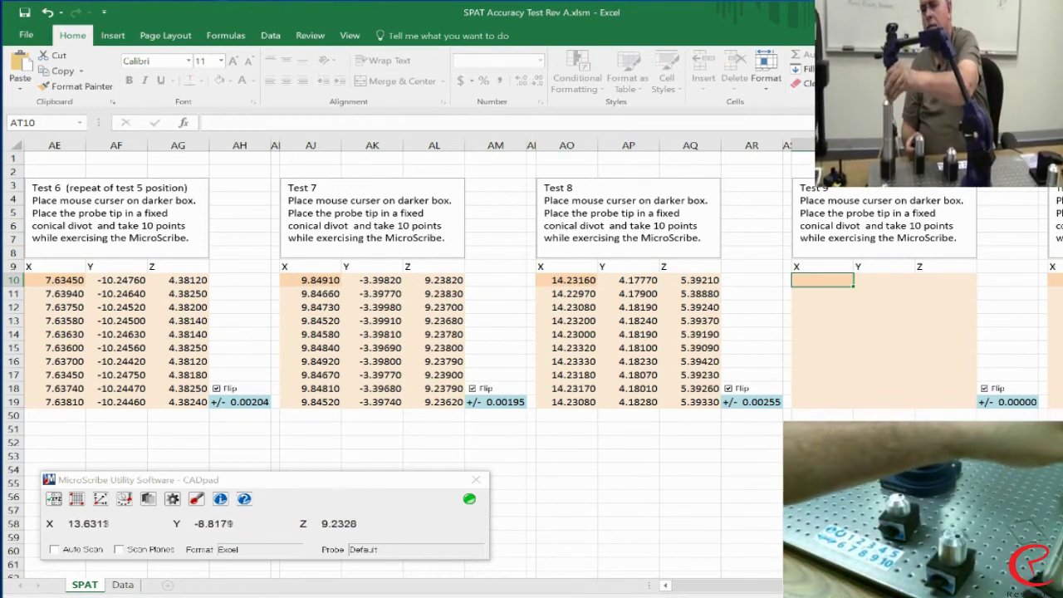
pyautogui.write('13.62840')
pyautogui.press('Tab')
pyautogui.write('-8.81860')
pyautogui.press('Tab')
pyautogui.write('9.23290')
pyautogui.press('Return')
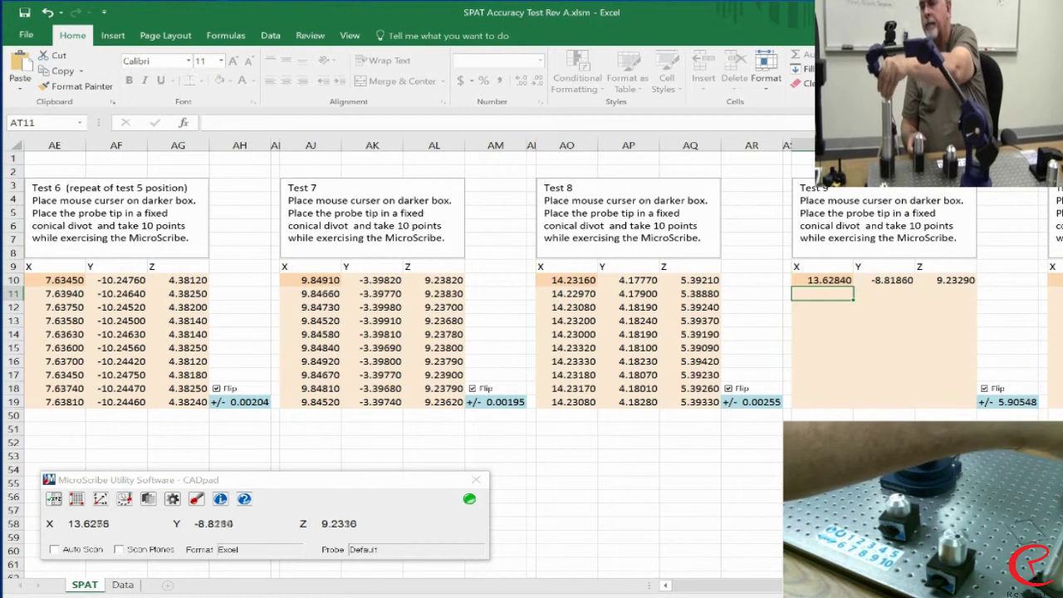
pyautogui.write('13.62550\t-8.81840\t9.23160 13.62710\t-8.81590\t9.23310 ')
pyautogui.write('13.63080\t-8.81610\t9.23290 ')
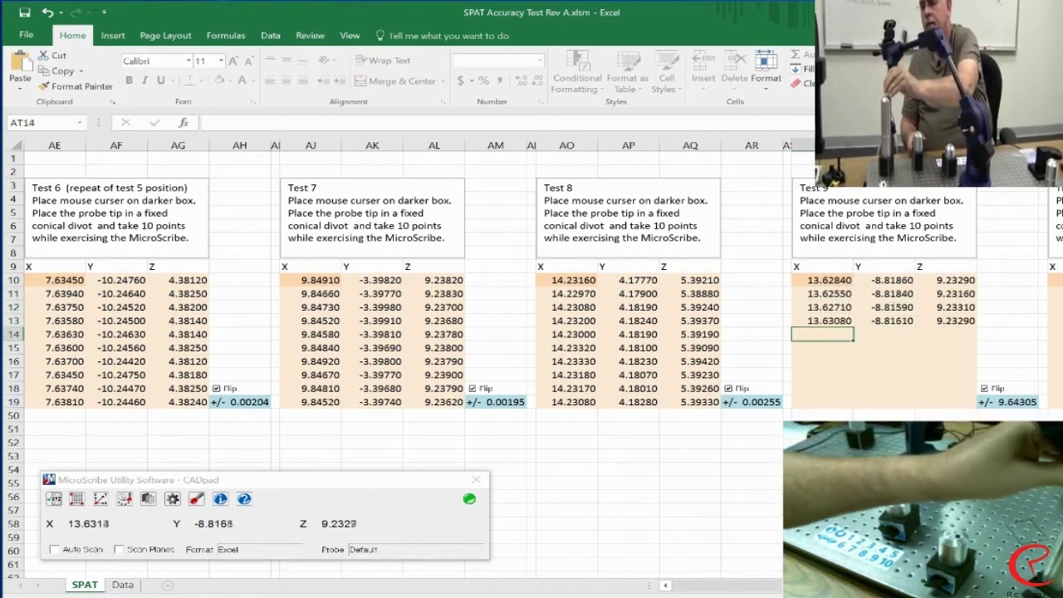
pyautogui.write('13.63160\t-8.81610\t9.23380 13.63060\t-8.81550\t9.23210 13.62800\t-8.81850\t9.23240 ')
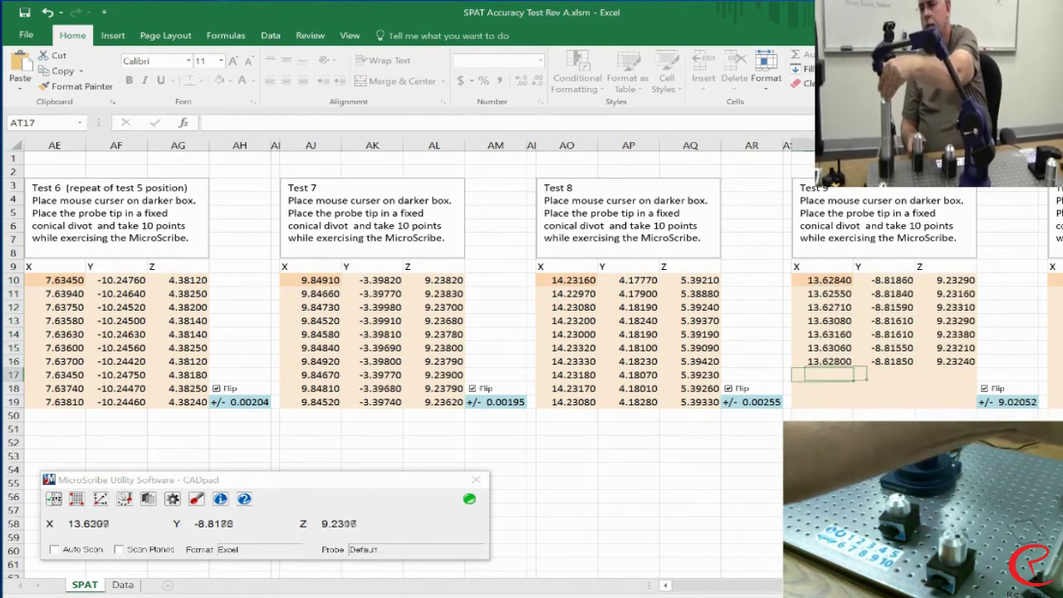
pyautogui.write('13.62960\t-8.81900\t9.23330 ')
pyautogui.write('13.62980\t-8.81690\t9.23190 ')
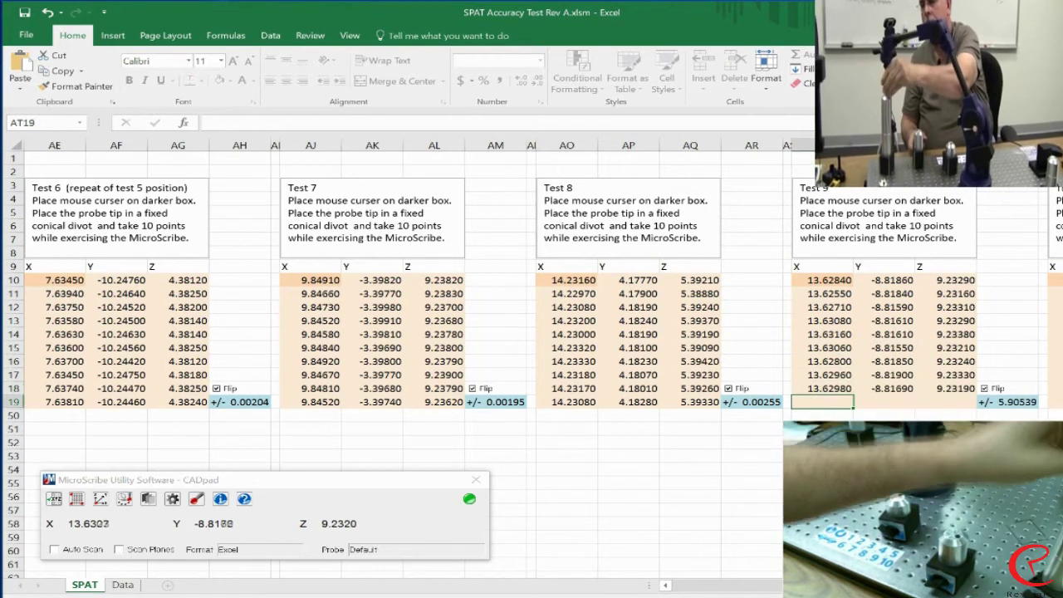
pyautogui.write('13.63270\t-8.81570\t9.23340')
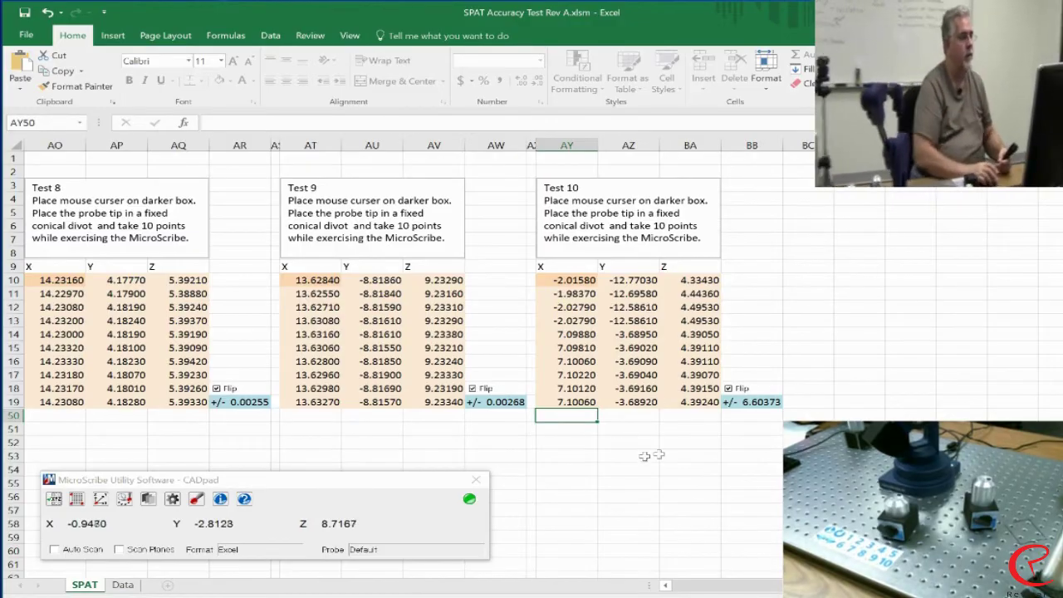
pyautogui.click(665, 585)
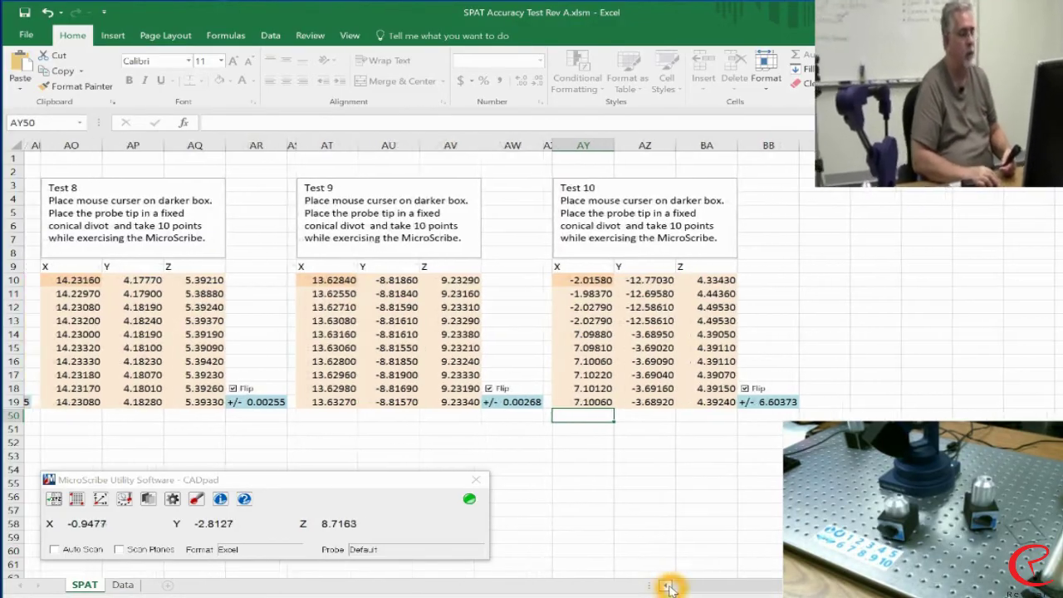
pyautogui.moveTo(668, 586); pyautogui.dragTo(667, 586)
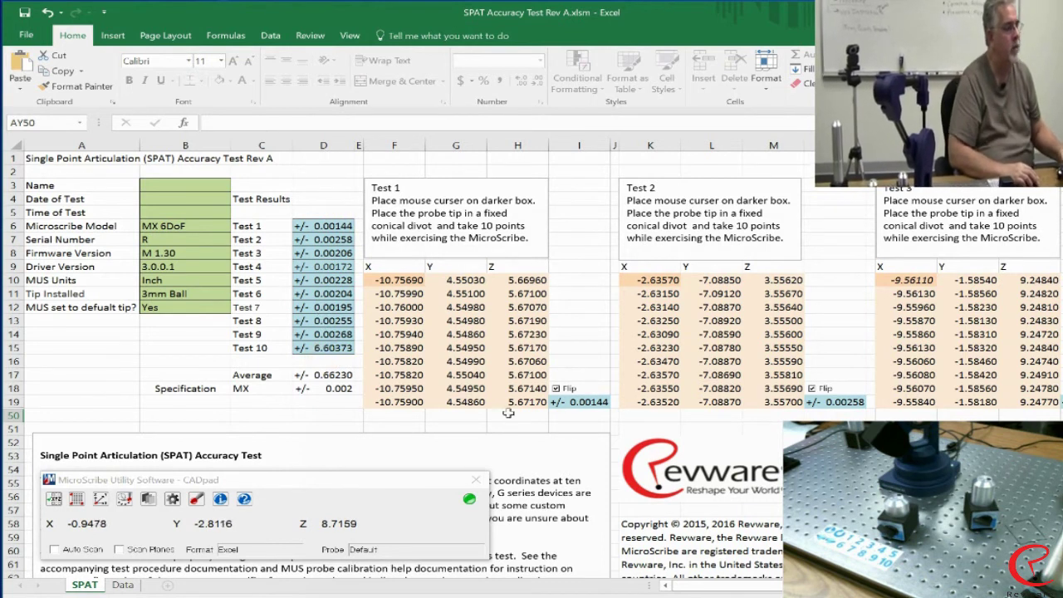
pyautogui.moveTo(689, 585); pyautogui.dragTo(707, 585)
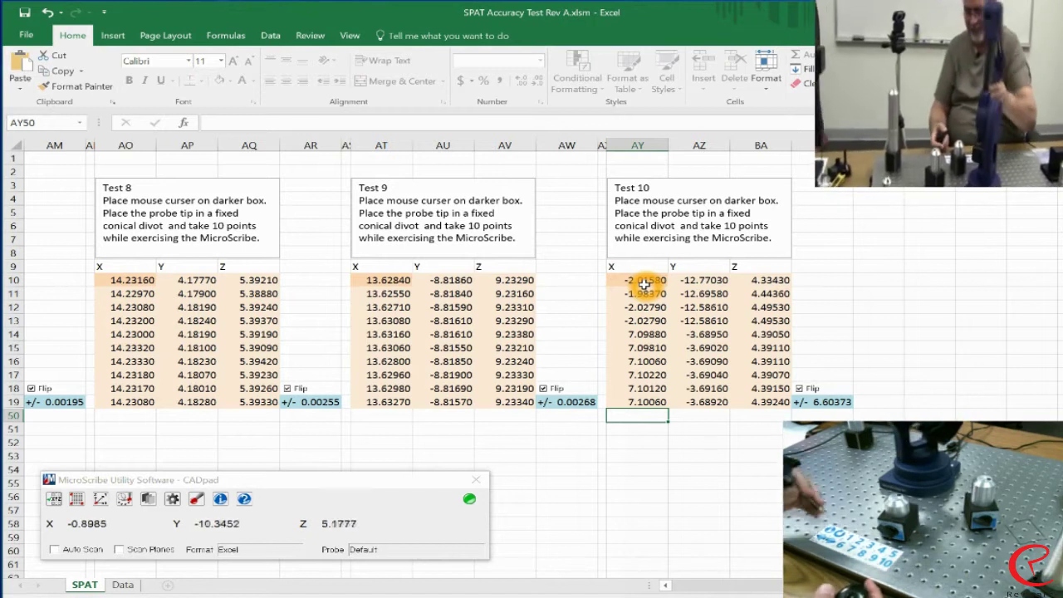
# Retake Test 10's points from its first X cell, overwriting old values starting 7.1017, -3.6912, 4.3915.
pyautogui.click(644, 284)
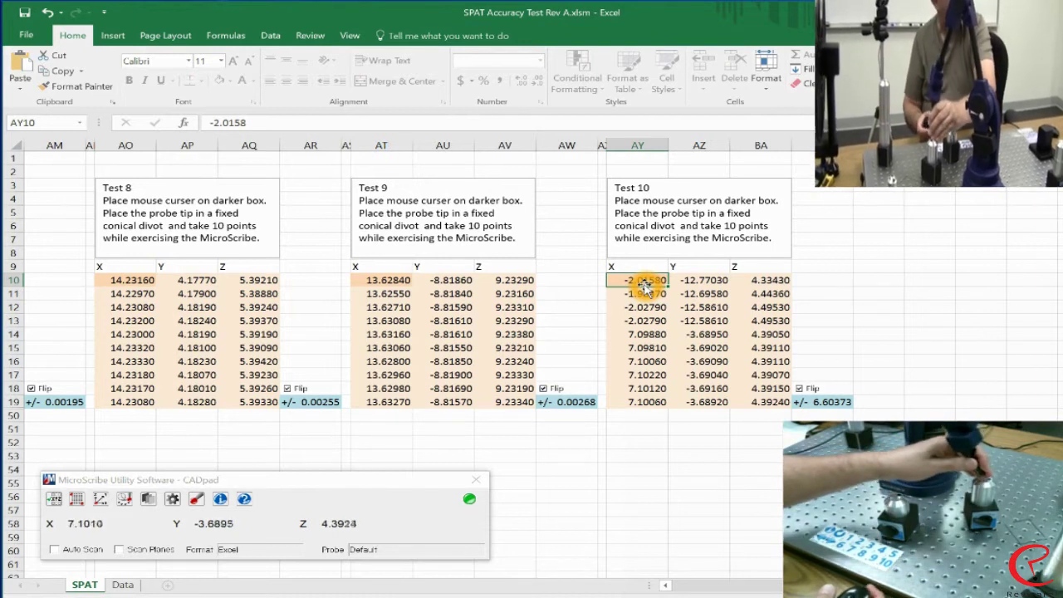
pyautogui.write('7.1017')
pyautogui.press('Tab')
pyautogui.write('-3.6912\t4.3915 7.1013\t-3.6907\t4.3899 7.1011\t-3.6892\t4.3901 ')
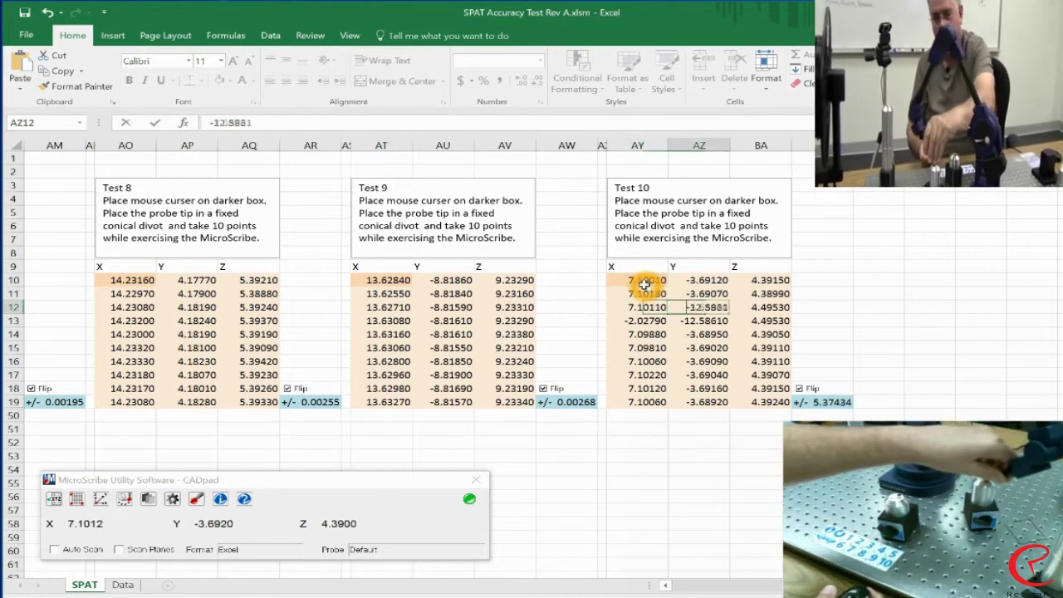
pyautogui.write('7.0984\t-3.6885\t4.3912 7.1003\t-3.6893\t4.3907 ')
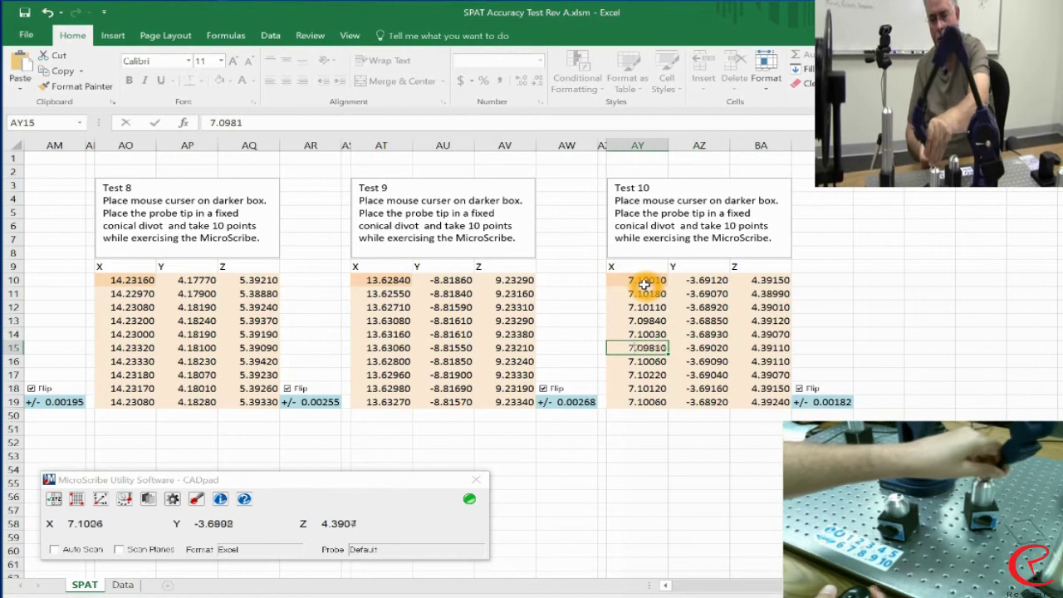
pyautogui.write('7.1026\t-3.6908\t4.3907 7.1016\t-3.6906\t4.3910 7.1022')
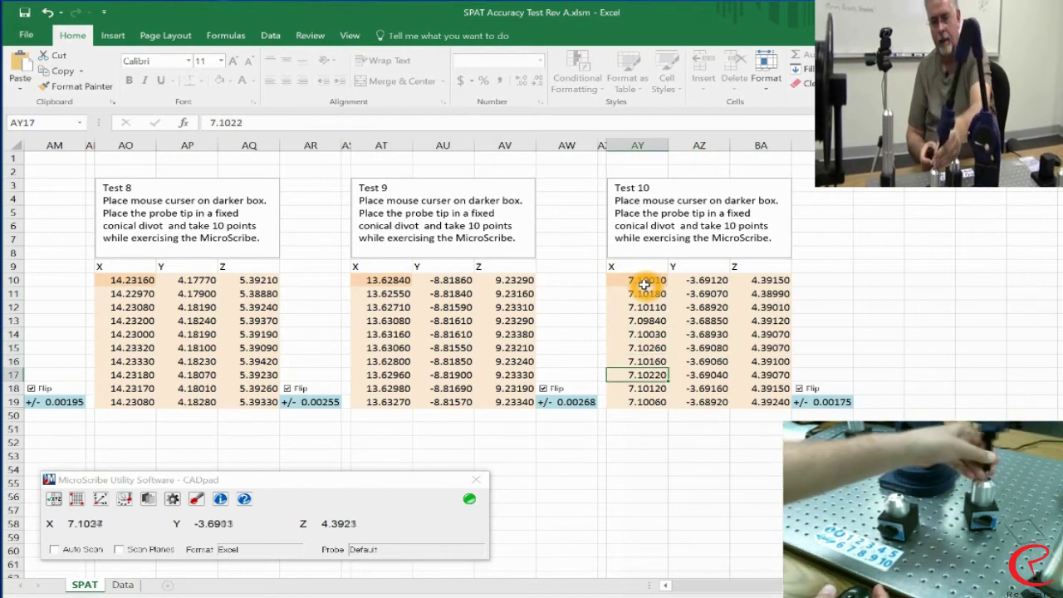
pyautogui.write('7.0987\t-3.6912\t4.3914 7.0992\t-3.6917\t4.3908 7.1001\t-3.6916')
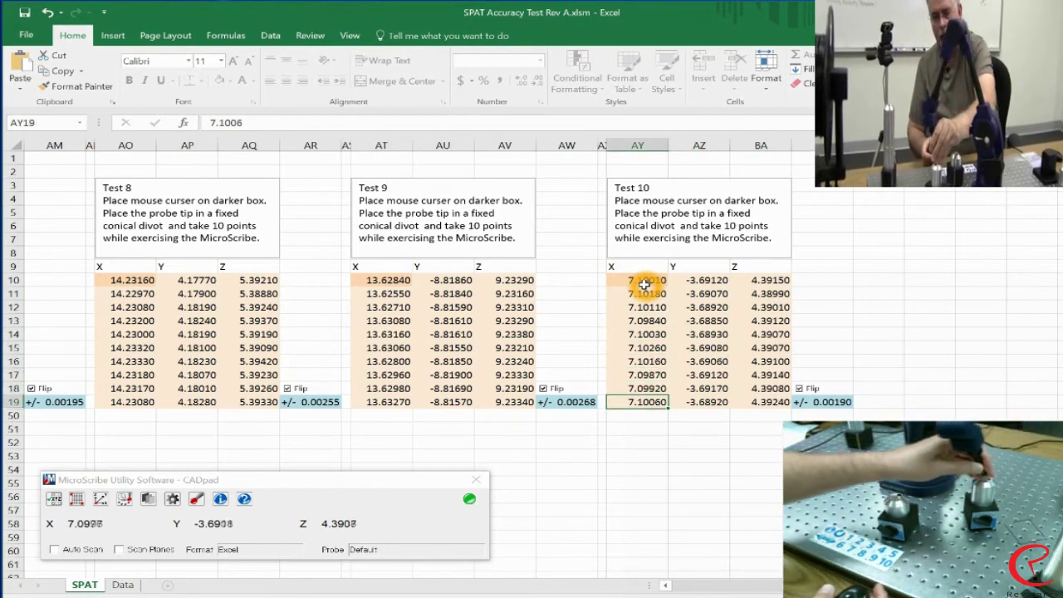
pyautogui.write('\t4.3907')
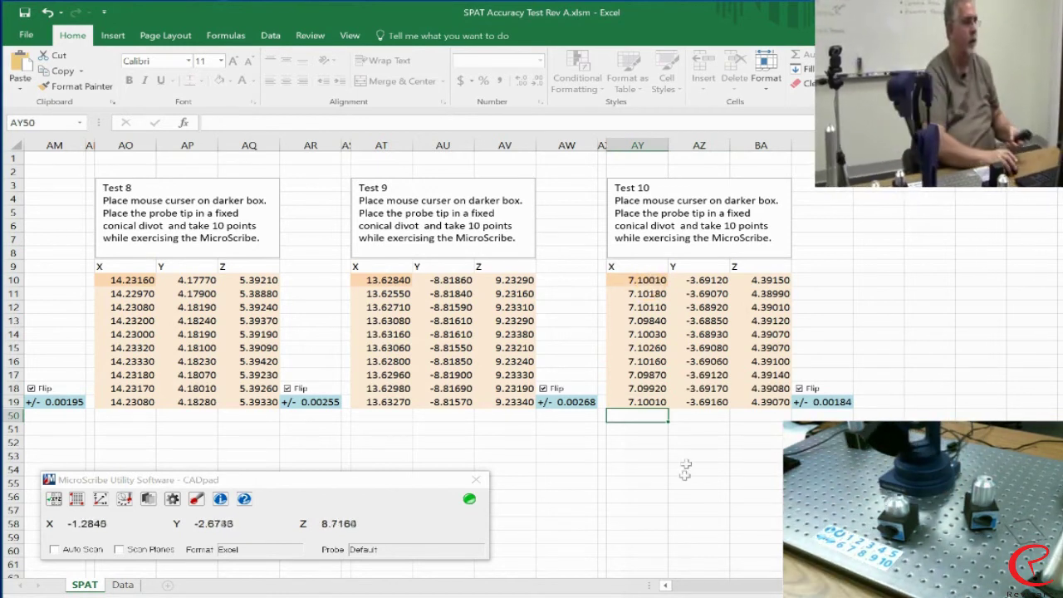
# Scroll left to the Test Results summary showing the ±0.00211 average.
pyautogui.click(678, 586)
pyautogui.click(677, 585)
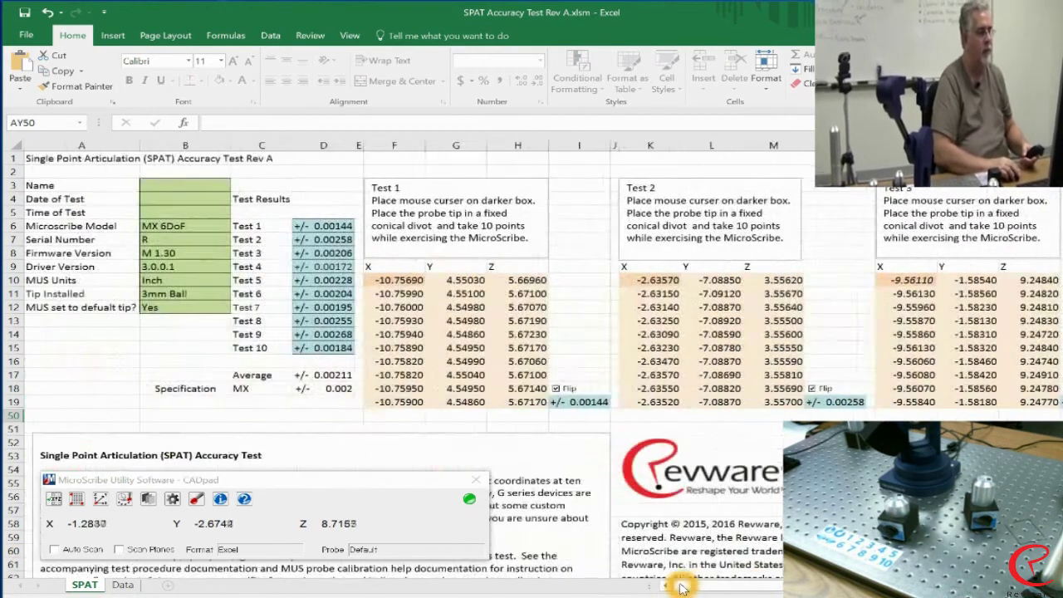